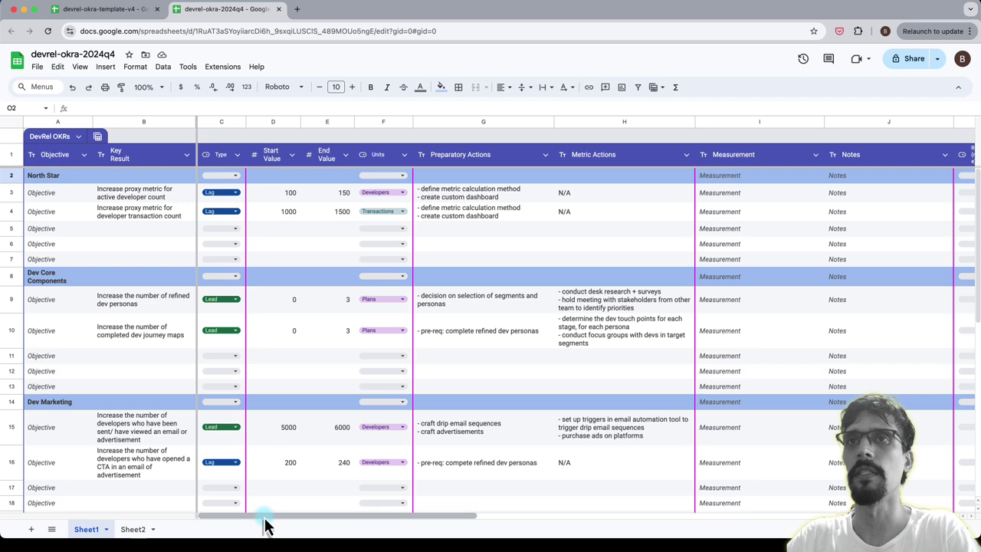
# Step: Enter "- 30 day WMA of accounts that have submitted 1 or more "developer transactions"" as the measurement in I3
pyautogui.moveTo(263, 518); pyautogui.dragTo(214, 519)
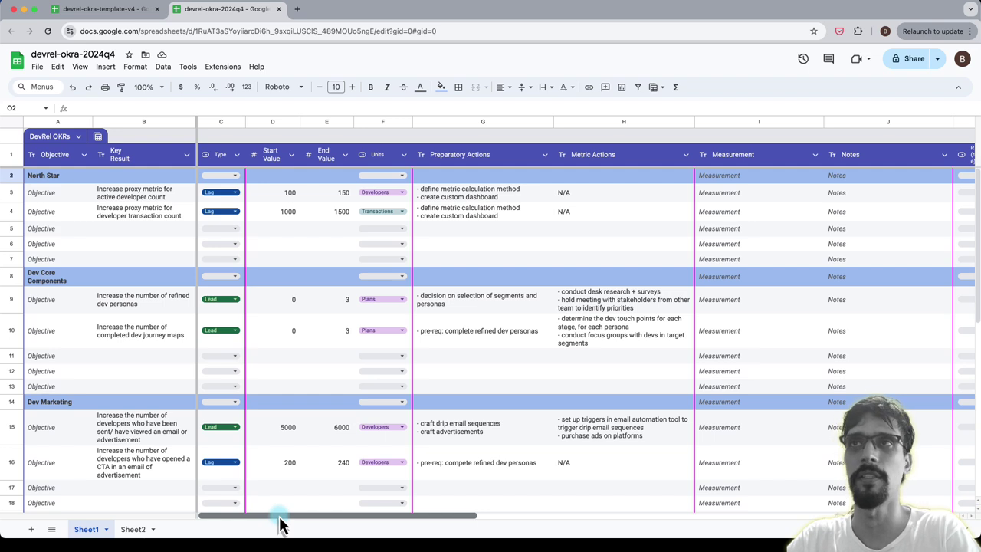
pyautogui.moveTo(280, 518); pyautogui.dragTo(407, 509)
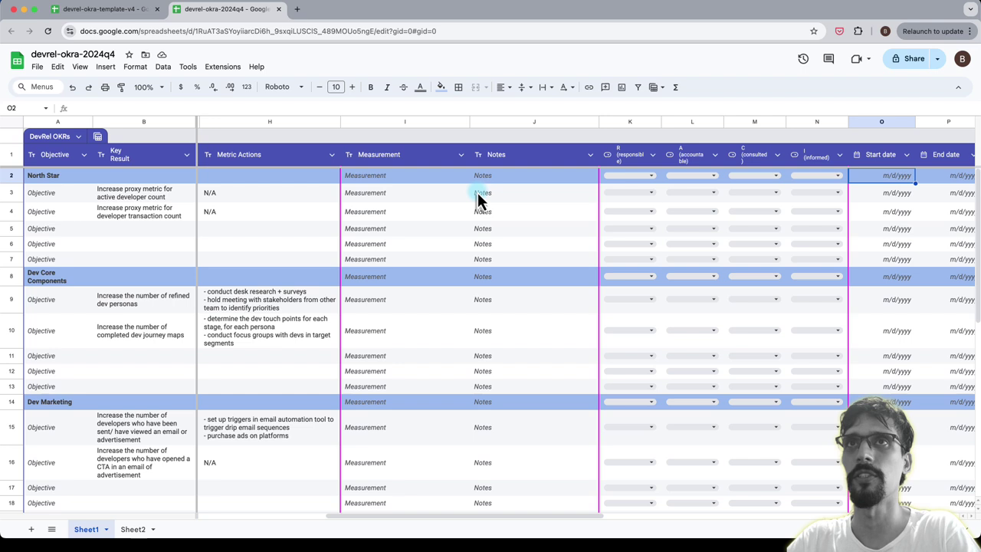
pyautogui.click(379, 196)
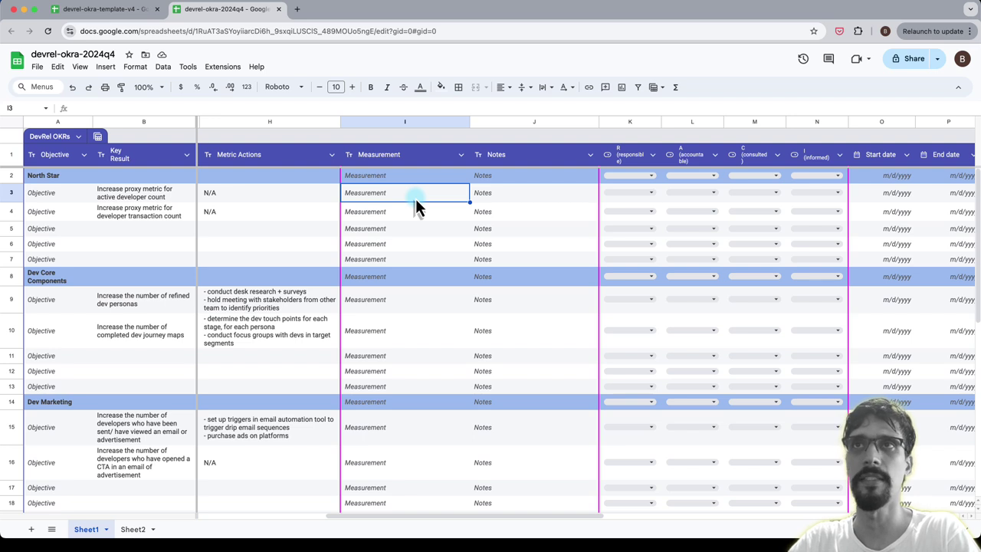
pyautogui.click(381, 193)
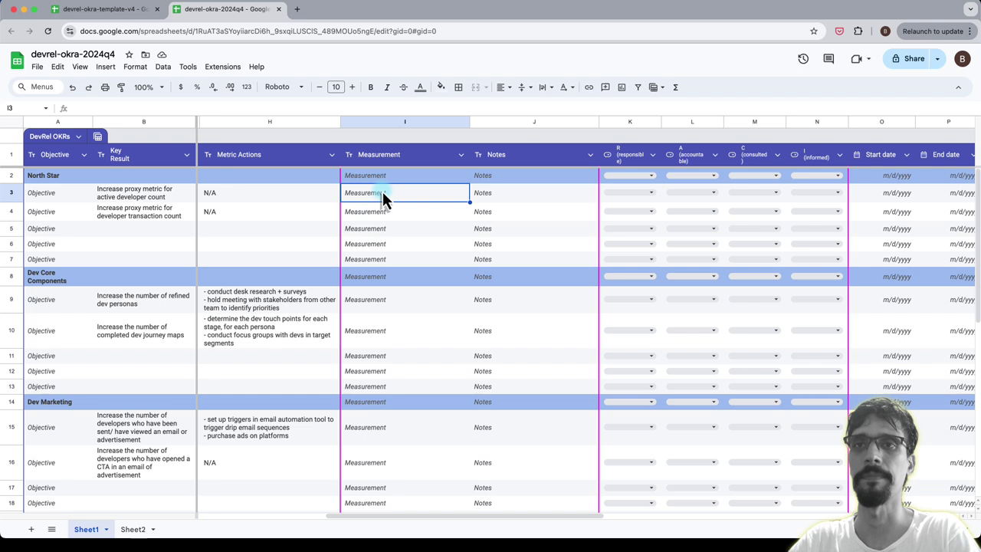
pyautogui.write('- 30 day WMA of accounts that have submitted 1 or more "developer transactions"')
pyautogui.press('Return')
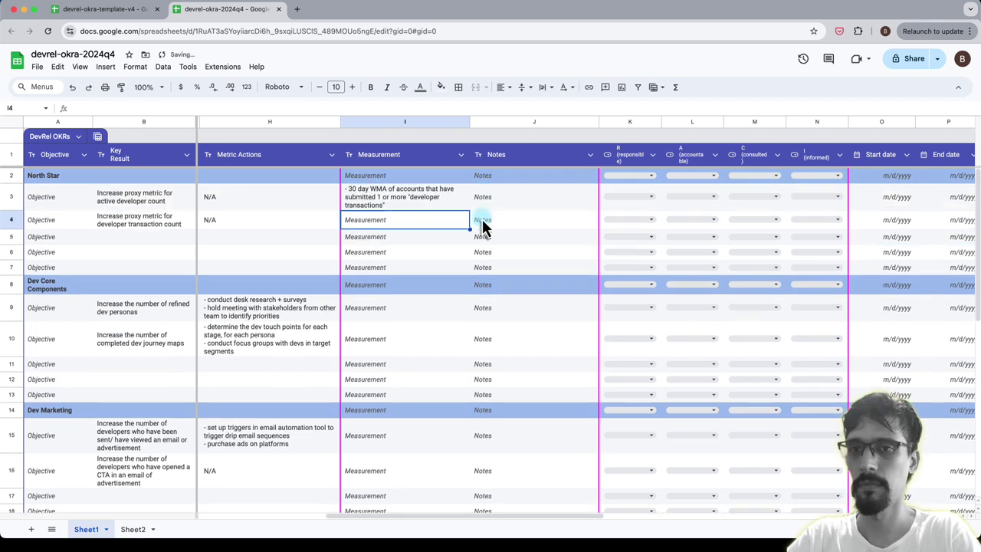
# Step: Add the line "- Tracked in dashboard at TODO" to I3 and enter "- Detailed spec for metric calculations: TODO" as its note
pyautogui.doubleClick(442, 207)
pyautogui.hotkey('alt', 'Return')
pyautogui.write('- Tracked in dashboard at TODO')
pyautogui.press('Tab')
pyautogui.write('- Detailed spec for metric calculations: TODO')
# Step: Copy the row 3 measurement and note to row 4, shortening the measurement's first line to "- 30 day WMA of "developer transactions""
pyautogui.hotkey('shift', 'Tab')
pyautogui.press('super+c')
pyautogui.click(387, 238)
pyautogui.press('super+v')
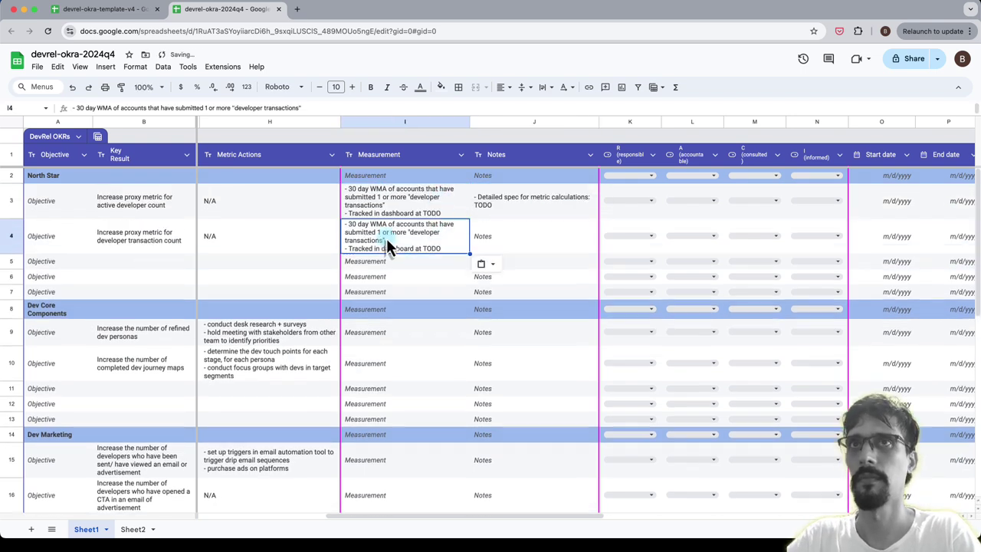
pyautogui.doubleClick(386, 238)
pyautogui.press('BackSpace')
pyautogui.press('Tab')
pyautogui.press('super+v')
# Step: In row 9, enter measurement lines "- number of dev personas that are completed" and "- manual count", plus note "- Detailed definition of a completed persona + methodology: TODO"
pyautogui.click(437, 342)
pyautogui.write('- number of personas that are completed')
pyautogui.hotkey('alt', 'Return')
pyautogui.write('- manual count')
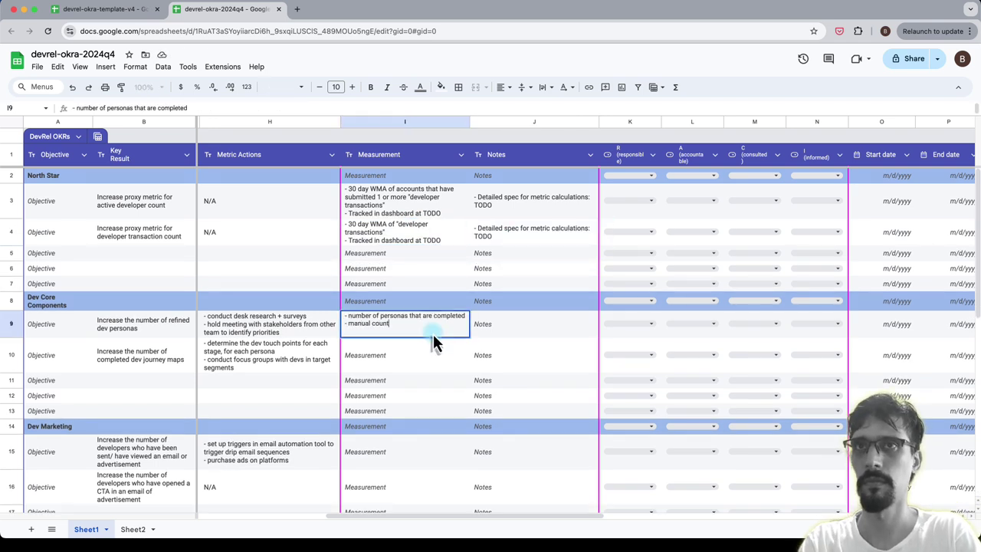
pyautogui.press('Tab')
pyautogui.write('- Detailed definition of a completed persona + methodology: TODO')
# Step: Copy the row 9 measurement and note to row 10, adapting both from personas to journey maps
pyautogui.press('super+c')
pyautogui.click(432, 339)
pyautogui.press('super+v')
pyautogui.doubleClick(390, 347)
pyautogui.write('journey maps')
pyautogui.click(523, 358)
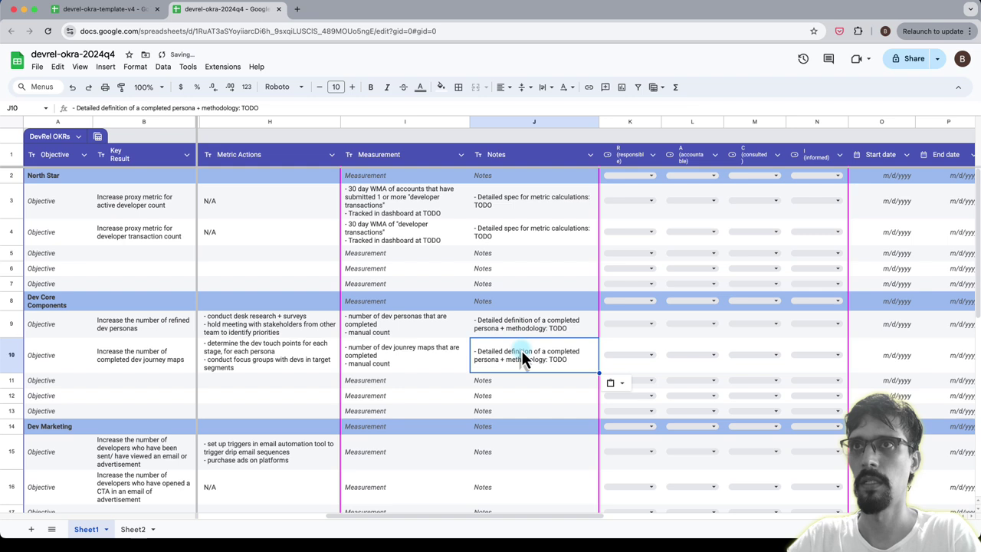
pyautogui.doubleClick(486, 358)
pyautogui.write('journey map')
pyautogui.press('Return')
# Step: Enter the measurement lines "- analytics dashboard provided by email automation tool" and "- analytics dashboard provided by advertising platform" in I15
pyautogui.scroll(-3, 449, 456)
pyautogui.click(400, 313)
pyautogui.write('- analytics dashboard provided by email automation tool')
pyautogui.hotkey('alt', 'Return')
pyautogui.write('- analytics da')
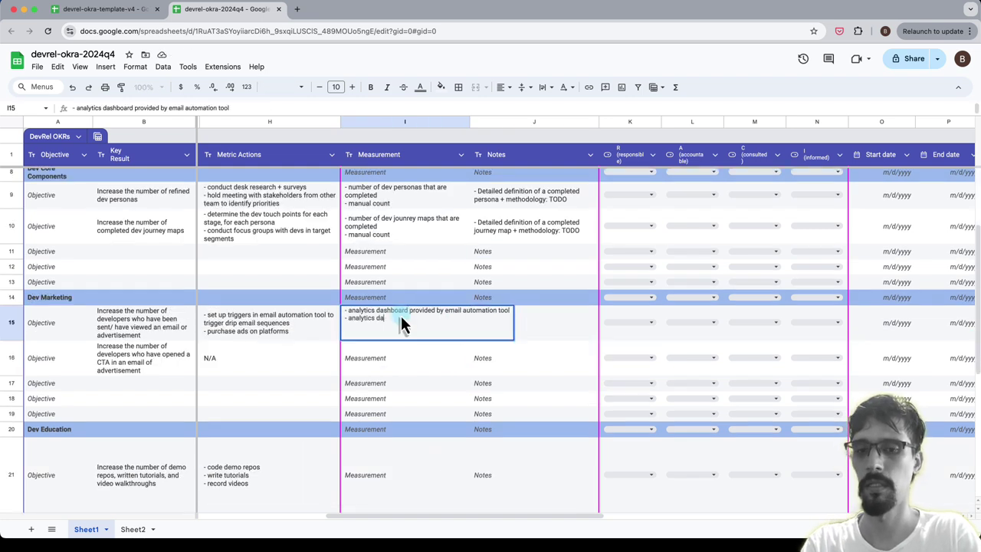
pyautogui.write('shboard provided by advertising platform')
# Step: Copy the analytics dashboard measurement text from I15 to the next key result's measurement in I16
pyautogui.press('super+a')
pyautogui.press('super+c')
pyautogui.press('Return')
pyautogui.press('super+v')
# Step: In I21, specify that each example within a demo repo, each example within a written tutorial, and each video of an example counts as 1
pyautogui.scroll(-3, 406, 337)
pyautogui.click(407, 344)
pyautogui.write('- each example within a de')
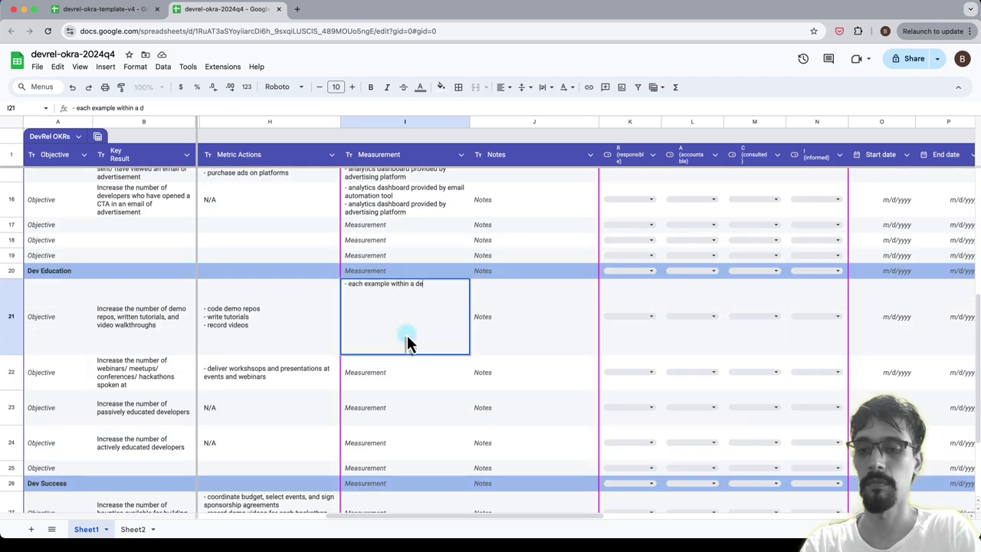
pyautogui.write('mo repo counts as 1')
pyautogui.hotkey('alt', 'Return')
pyautogui.write('- each example within a written tutorial counts as 1')
pyautogui.hotkey('alt', 'Return')
pyautogui.write('- each video of an example counts as 1')
pyautogui.press('Tab')
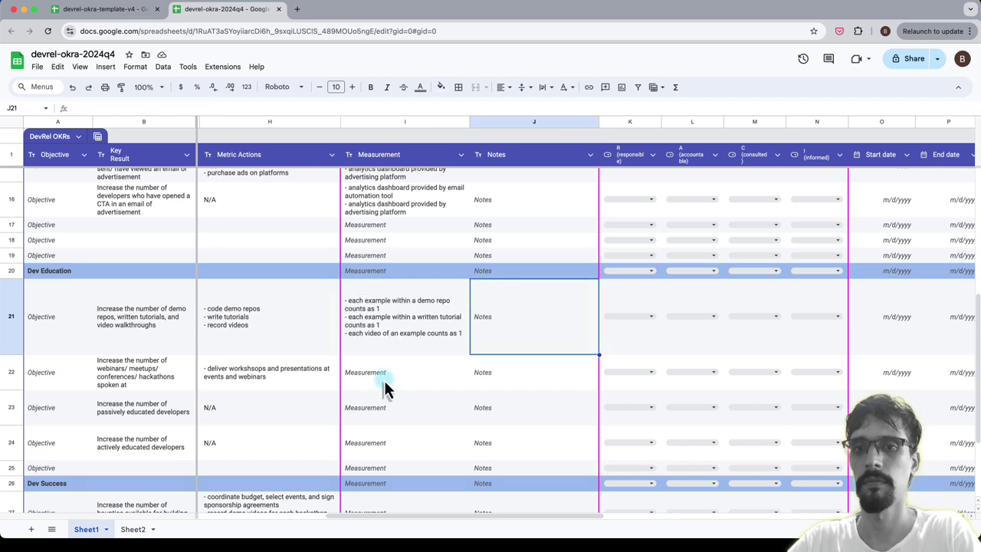
# Step: Enter the measurement lines "- track in an events calendar" and "- manual count" in I22
pyautogui.click(391, 383)
pyautogui.write('- track in an events calendar')
pyautogui.hotkey('alt', 'Return')
pyautogui.write('- manual count')
pyautogui.press('Tab')
# Step: In I23, enter "- number of tutorial pages read", "- number of tutorial youtube videos watched" and "- track using web analytics/ youtube analytics, LMS platform analytics"
pyautogui.press('Return')
pyautogui.write('-')
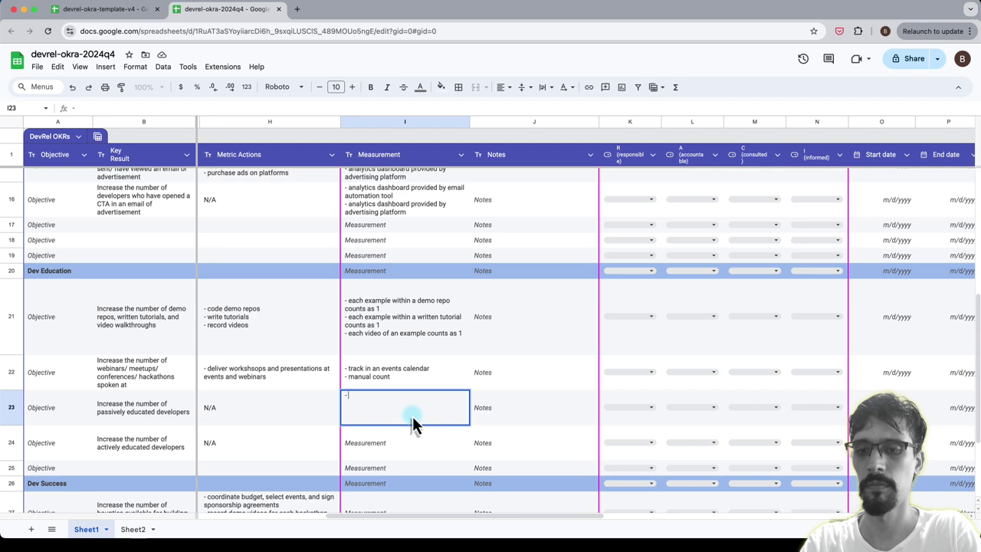
pyautogui.write(' number of tutorial pages read')
pyautogui.hotkey('alt', 'Return')
pyautogui.write('- number of tutorial youtube videos watched')
pyautogui.hotkey('alt', 'Return')
pyautogui.write('= tack using web analytics/ yout')
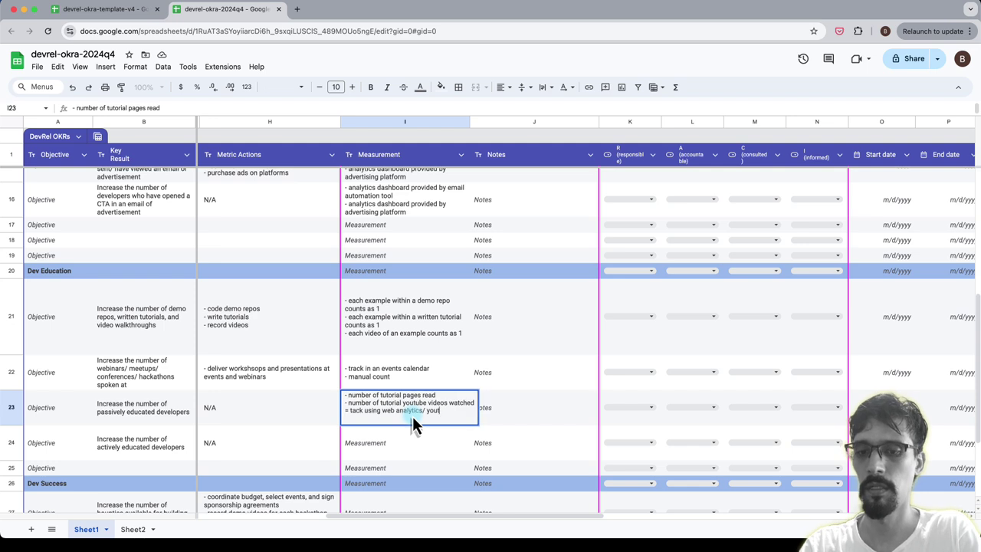
pyautogui.write('ube analytics, LMS platform analytics')
pyautogui.click(354, 410)
pyautogui.press('BackSpace')
pyautogui.press('BackSpace')
pyautogui.press('BackSpace')
pyautogui.write('- tr')
# Step: Insert "- number of LMS sections completed" as I23's third line and add note "- where possible use the "unique visitors" count (or equivalent) from these views"
pyautogui.click(496, 402)
pyautogui.hotkey('alt', 'Return')
pyautogui.write('- number of LMS sections co')
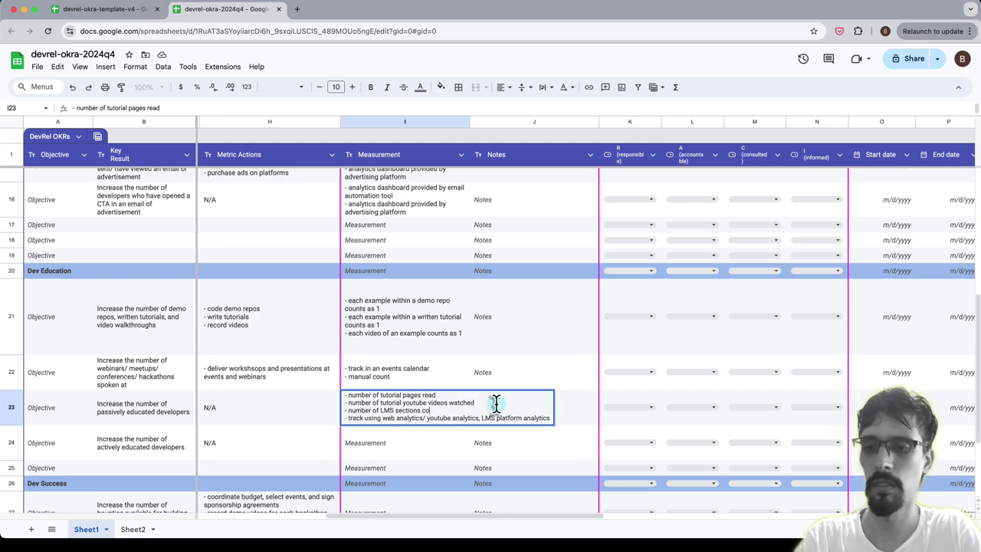
pyautogui.write('mpleted')
pyautogui.press('Tab')
pyautogui.write('- where possible use the "unique visitors" count (or equivalent) from these views')
# Step: Enter the measurement lines "- number of demo demos where tutorial was attempted" and "- track using custom query of on-chain activity" in I24
pyautogui.press('Return')
pyautogui.write('- nu')
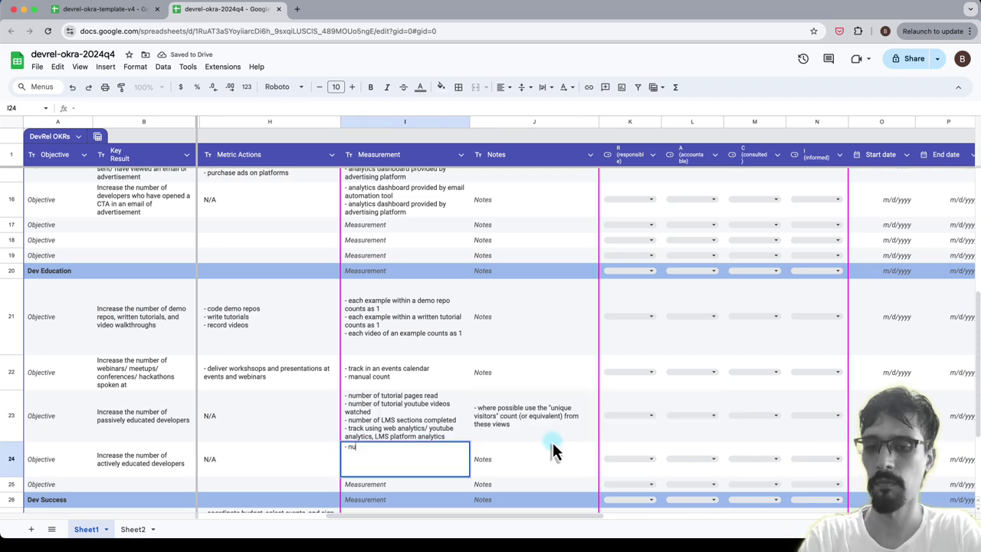
pyautogui.write('mber of demo demos where tutorial was attempted')
pyautogui.hotkey('alt', 'Return')
pyautogui.write('- track using custom query of on-chain activity')
pyautogui.press('Return')
# Step: Enter the J24 note "- note that collection of these metrics should be taken into account when building the demo repos for the tutorials"
pyautogui.scroll(-5, 391, 395)
pyautogui.press('Down')
pyautogui.press('Down')
pyautogui.press('Left')
pyautogui.press('Left')
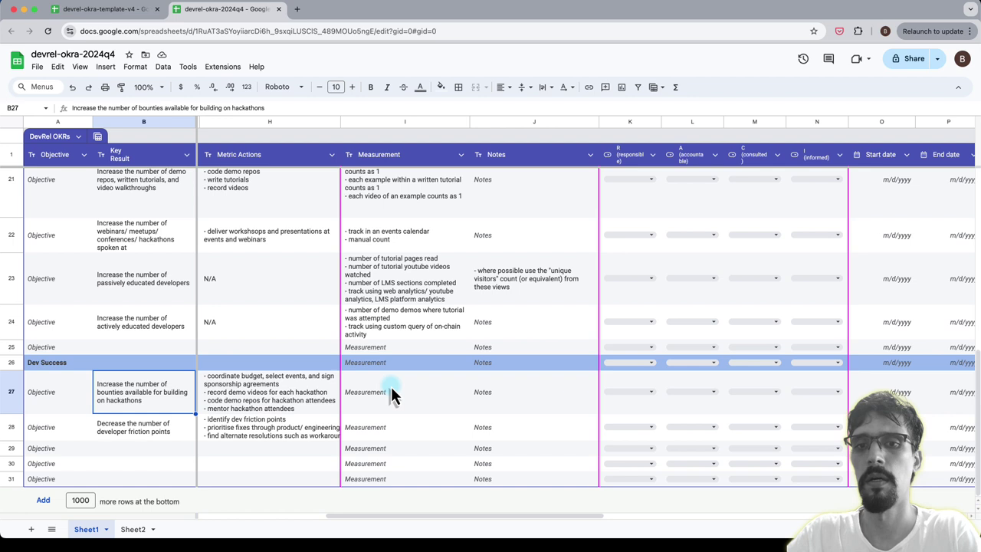
pyautogui.click(502, 321)
pyautogui.write('- note that collection of these metrics should be taken into account when building the demo repos for the tutorials')
# Step: Enter "- track in an events calendar" in I27 and "- track in a team wiki page" in I28, each followed by "- manual count"
pyautogui.click(405, 391)
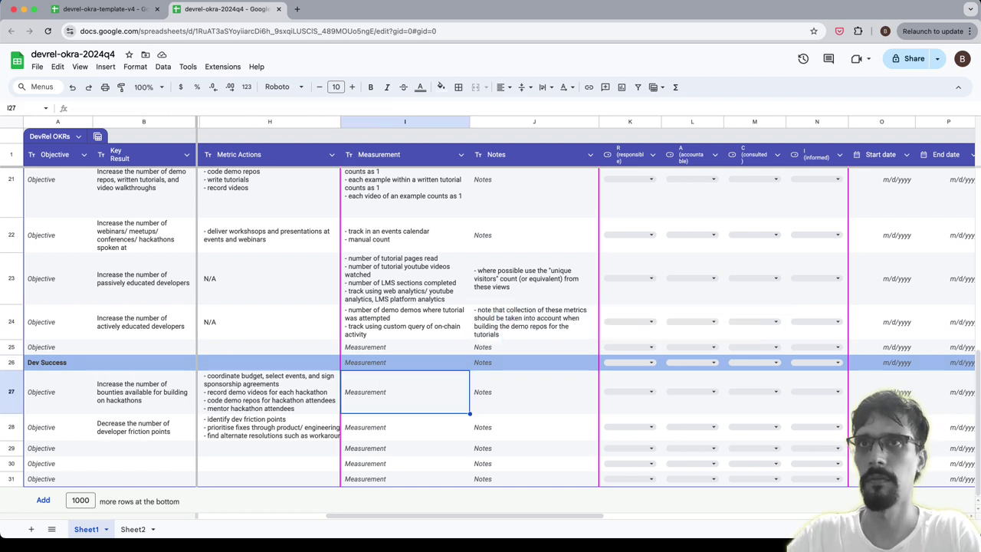
pyautogui.hotkey('ctrl', 'v')
pyautogui.click(401, 427)
pyautogui.hotkey('ctrl', 'v')
pyautogui.press('Down')
pyautogui.scroll(15, 532, 433)
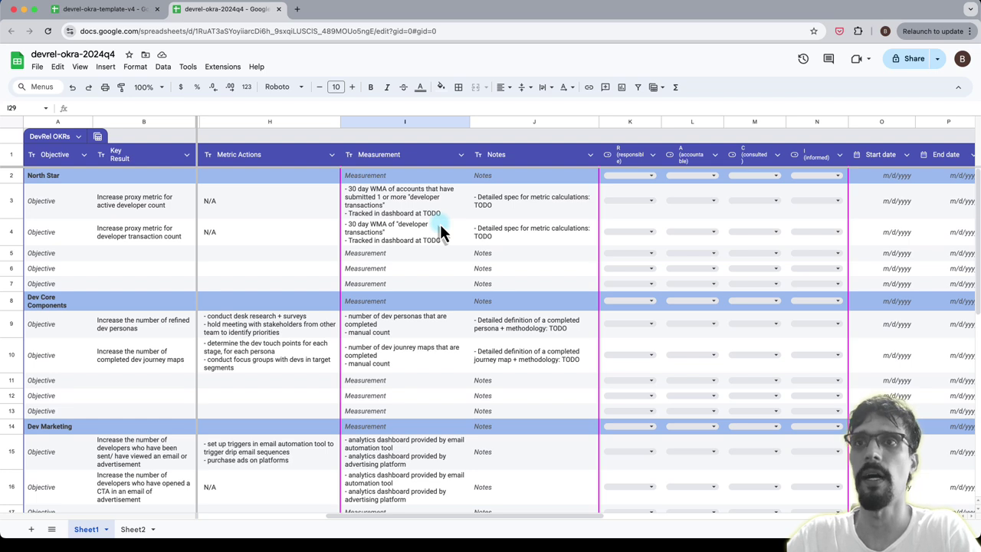
pyautogui.moveTo(526, 517); pyautogui.dragTo(349, 514)
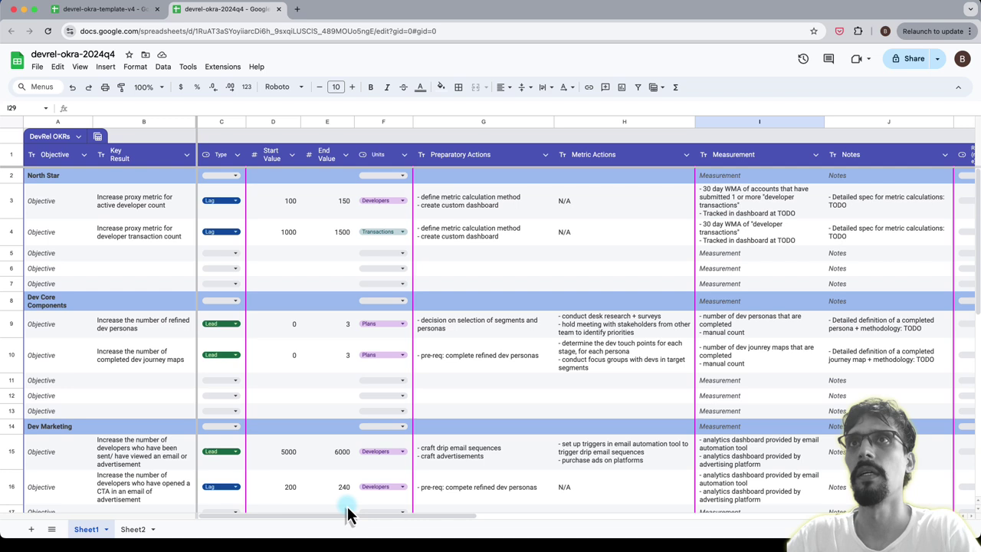
pyautogui.click(469, 234)
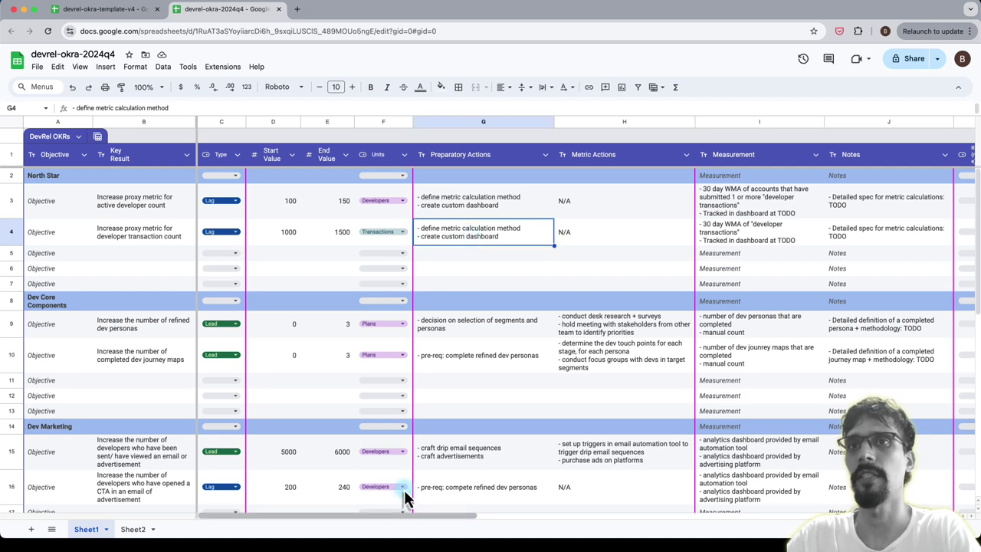
pyautogui.moveTo(410, 517); pyautogui.dragTo(545, 519)
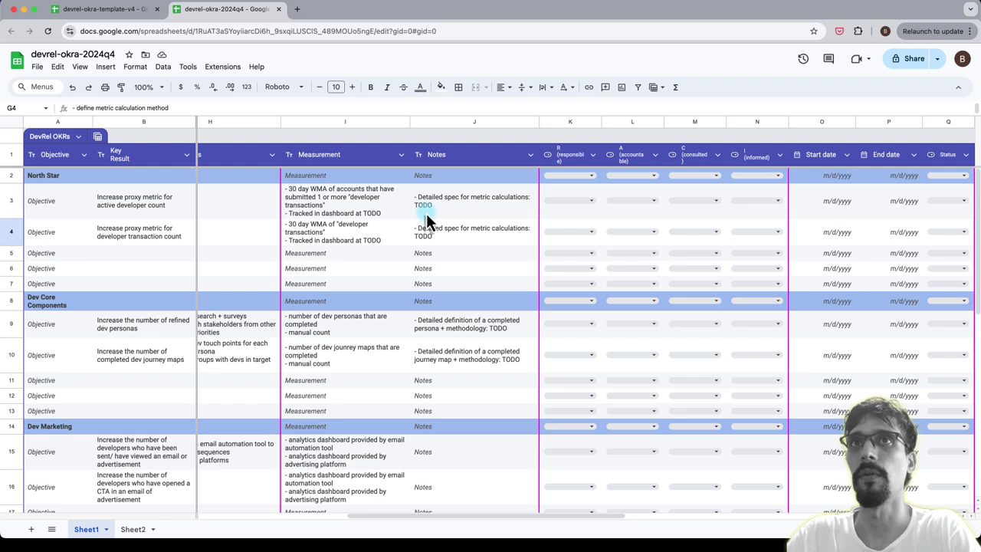
pyautogui.write('w')
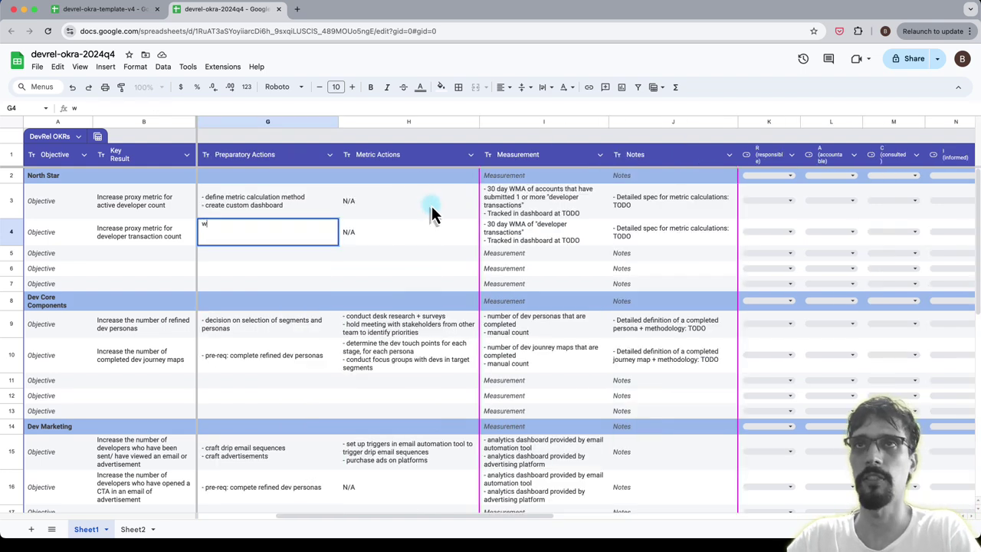
pyautogui.click(636, 197)
pyautogui.click(249, 239)
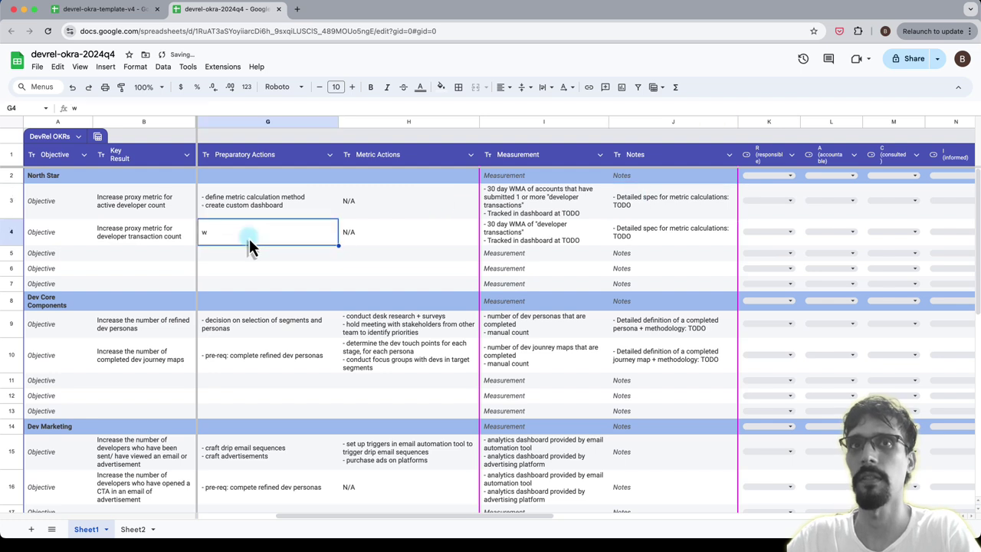
pyautogui.hotkey('ctrl', 'v')
# Step: Correct the misspelled word in the I10 measurement to "journey"
pyautogui.click(652, 204)
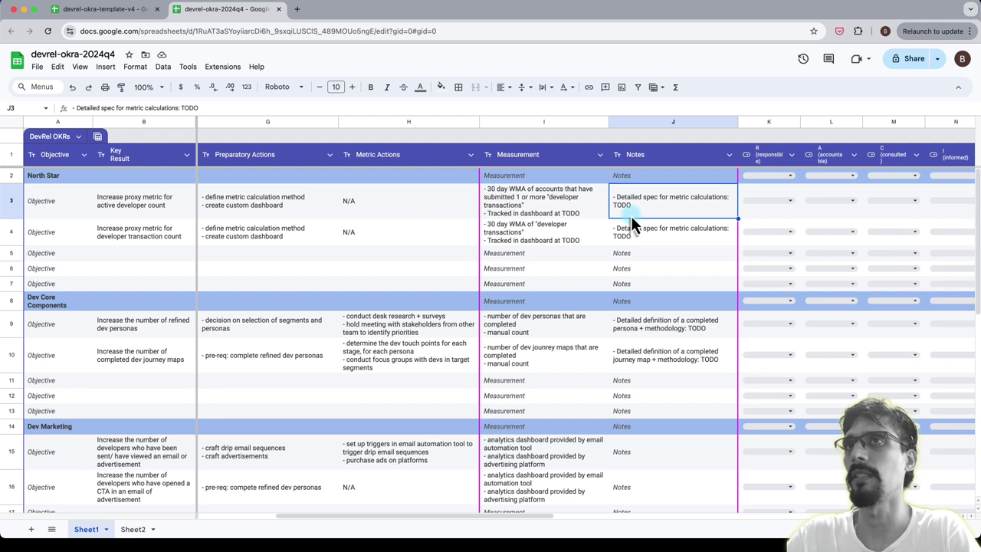
pyautogui.scroll(-2, 618, 212)
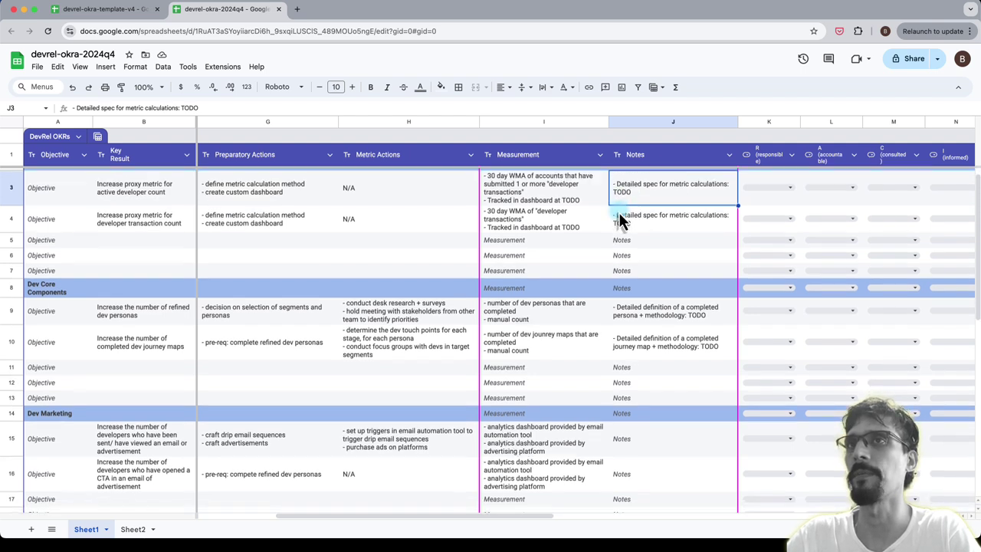
pyautogui.scroll(-1, 619, 220)
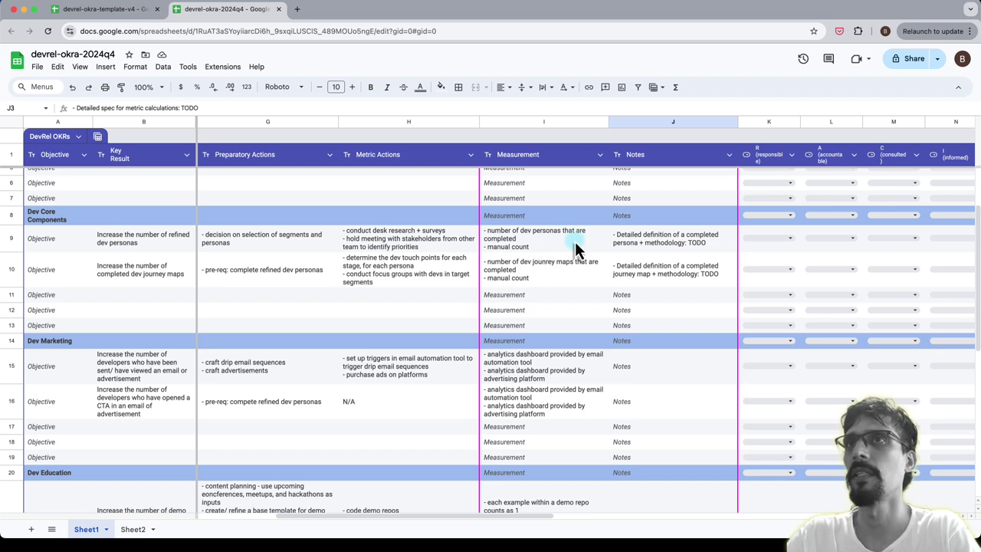
pyautogui.doubleClick(549, 266)
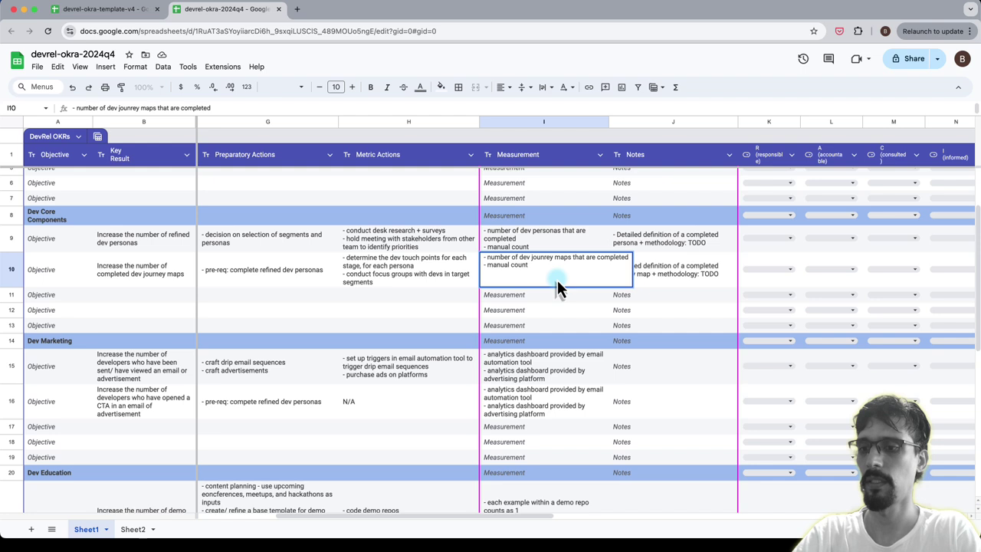
pyautogui.press('BackSpace')
pyautogui.press('BackSpace')
pyautogui.write('rn')
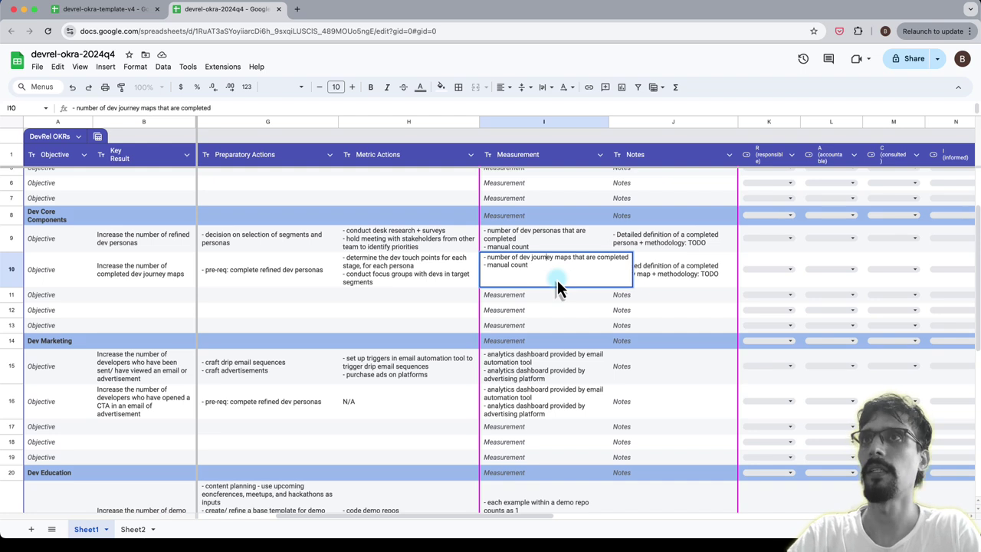
pyautogui.press('Return')
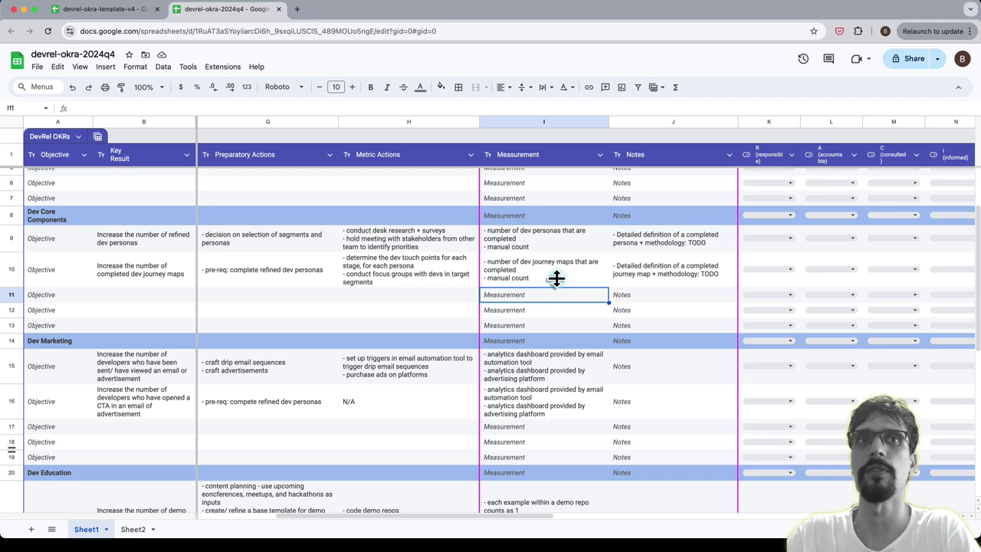
# Step: Review the completed measurement and notes entries across the DevRel OKR table's sections
pyautogui.scroll(-10, 558, 285)
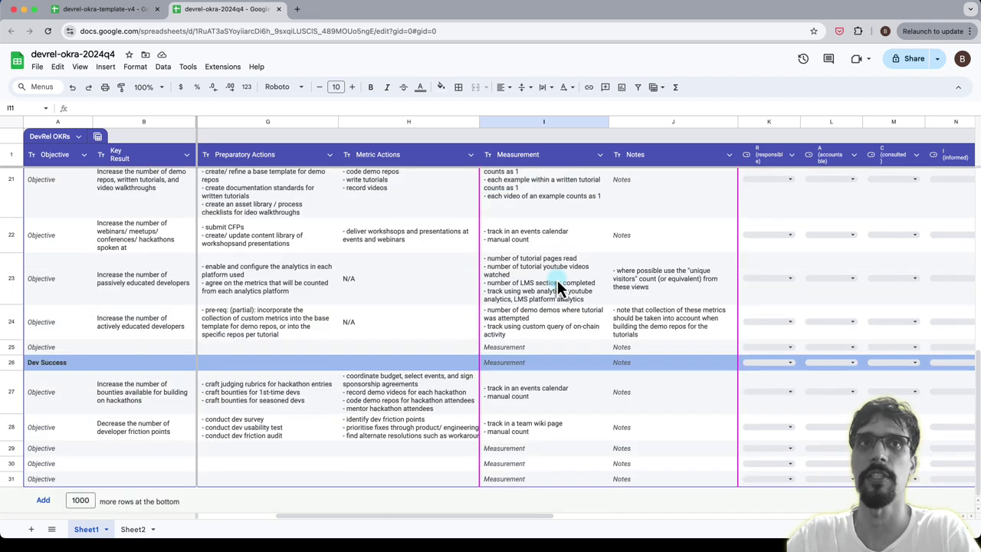
pyautogui.scroll(10, 557, 282)
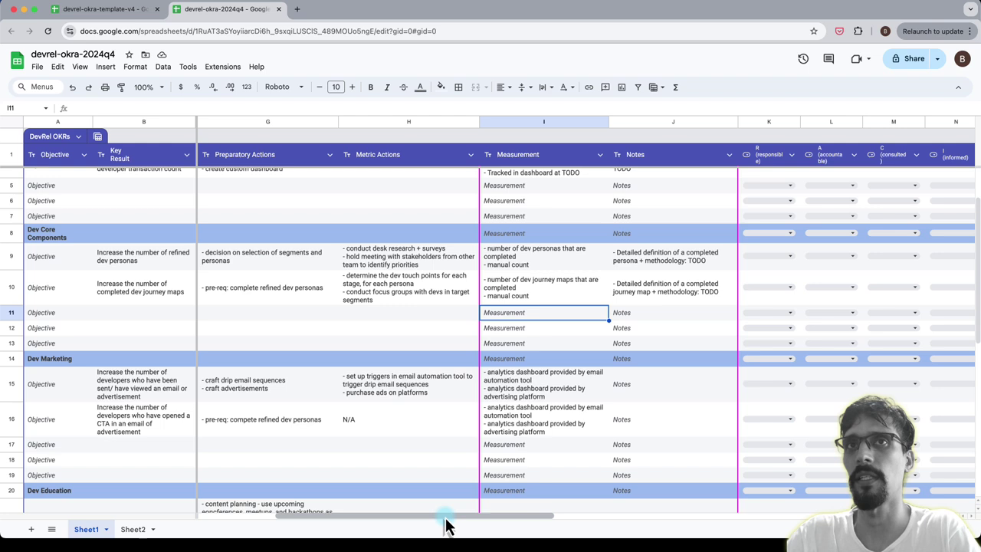
pyautogui.moveTo(447, 520)
pyautogui.mouseDown()
pyautogui.moveTo(324, 527)
pyautogui.moveTo(453, 525)
pyautogui.moveTo(436, 528)
pyautogui.moveTo(454, 515)
pyautogui.mouseUp()
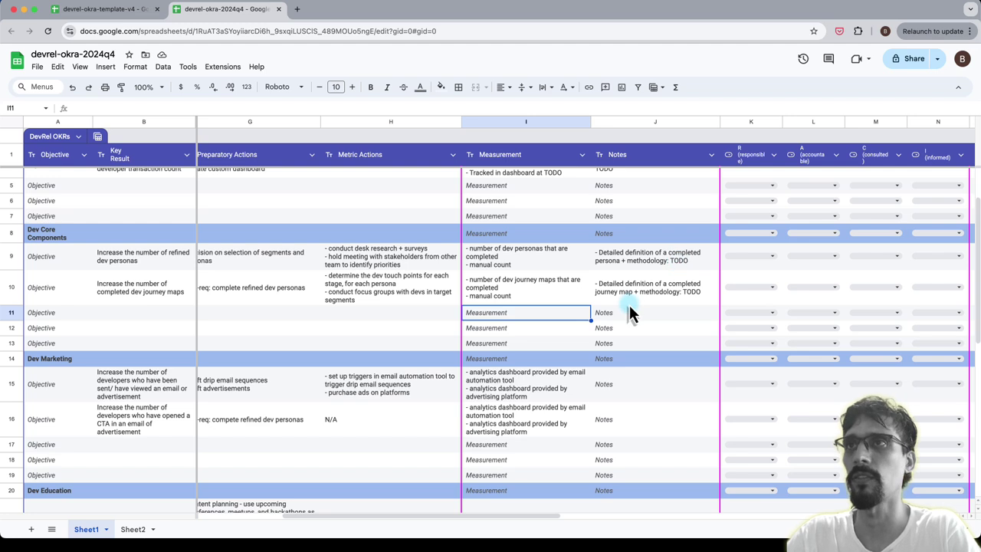
pyautogui.doubleClick(677, 263)
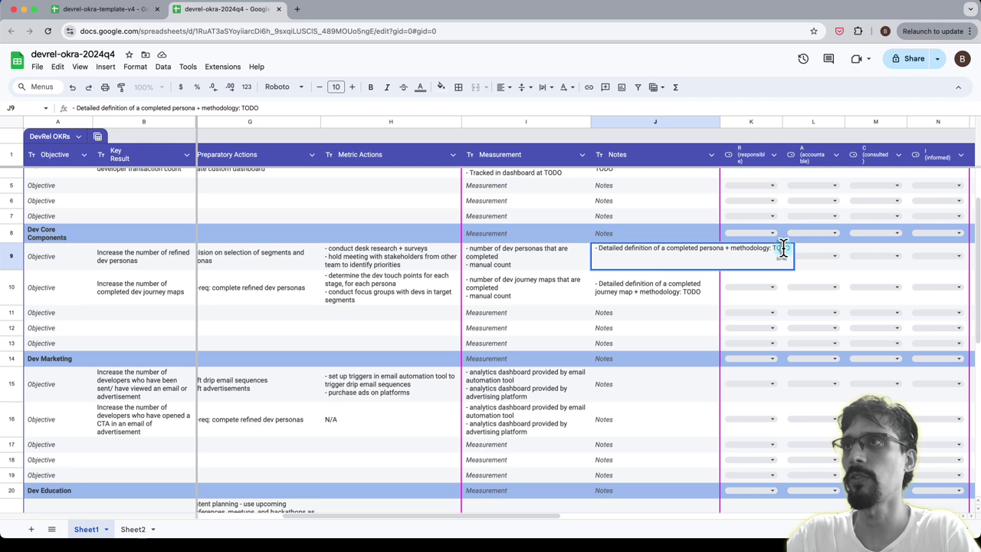
pyautogui.click(550, 298)
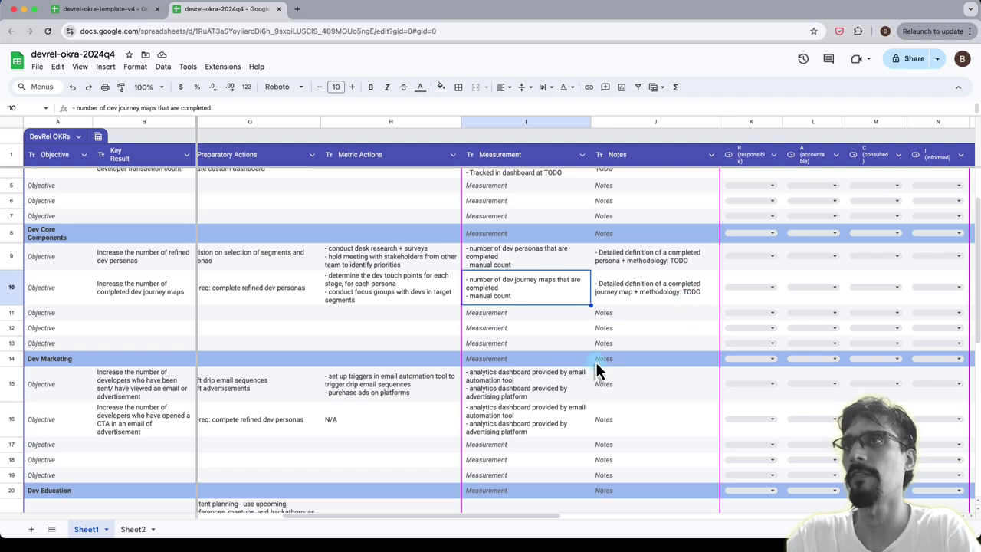
pyautogui.scroll(-1, 596, 362)
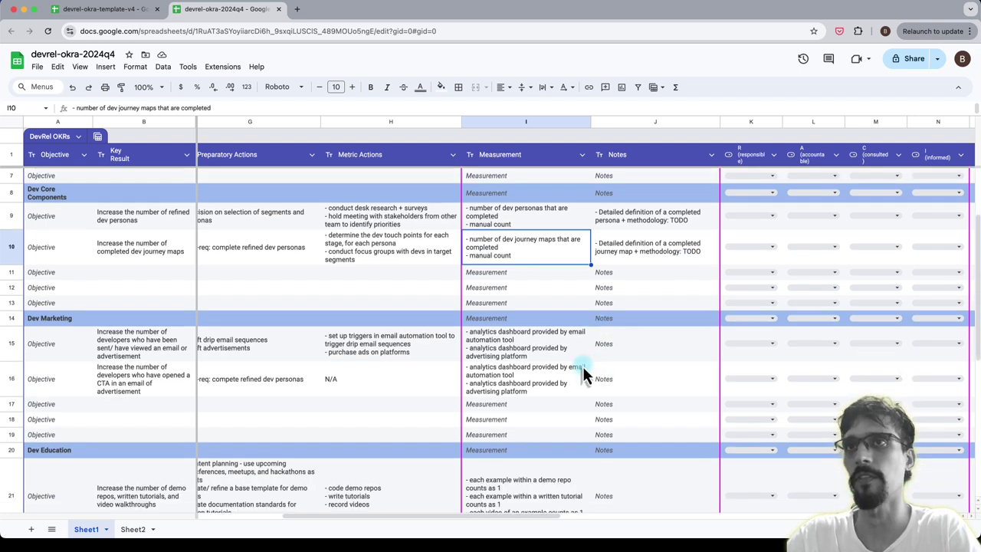
# Step: Review the Dev Marketing key result in row 15 and compare the measurements in I15 and I16
pyautogui.scroll(-1, 563, 381)
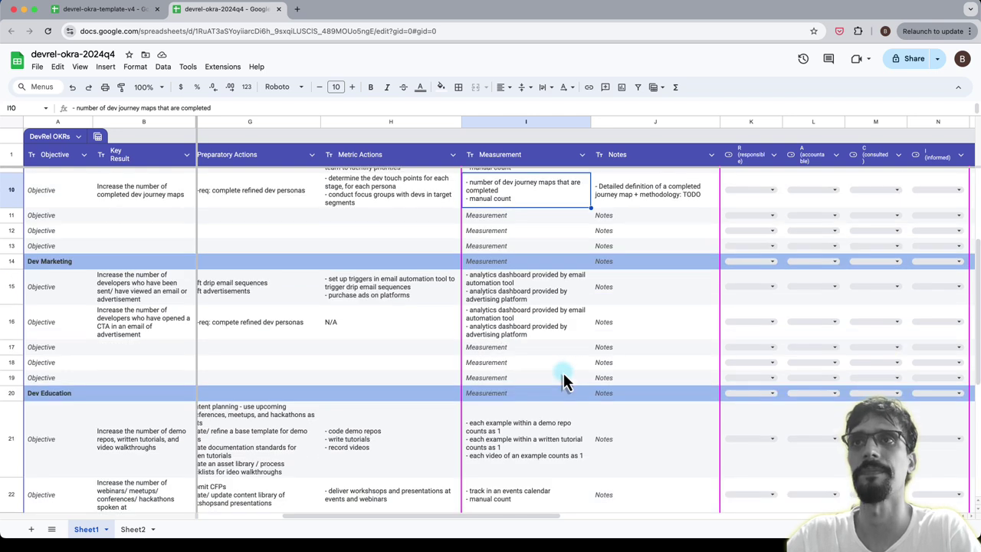
pyautogui.click(57, 281)
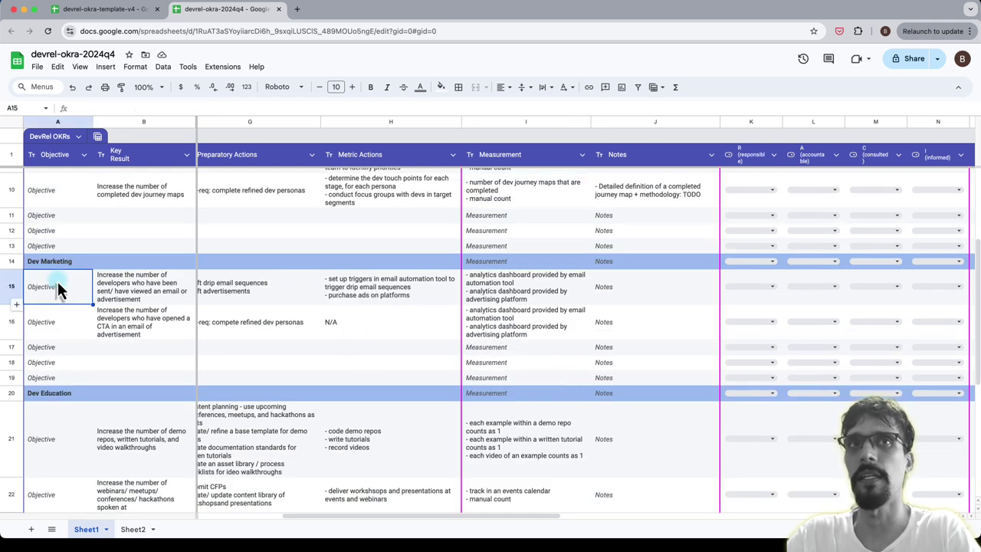
pyautogui.click(117, 280)
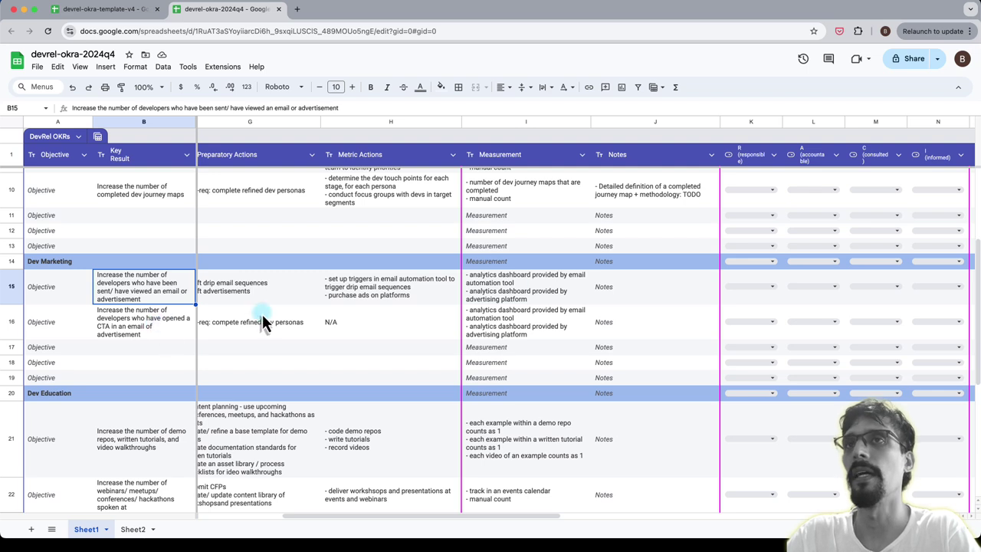
pyautogui.click(537, 290)
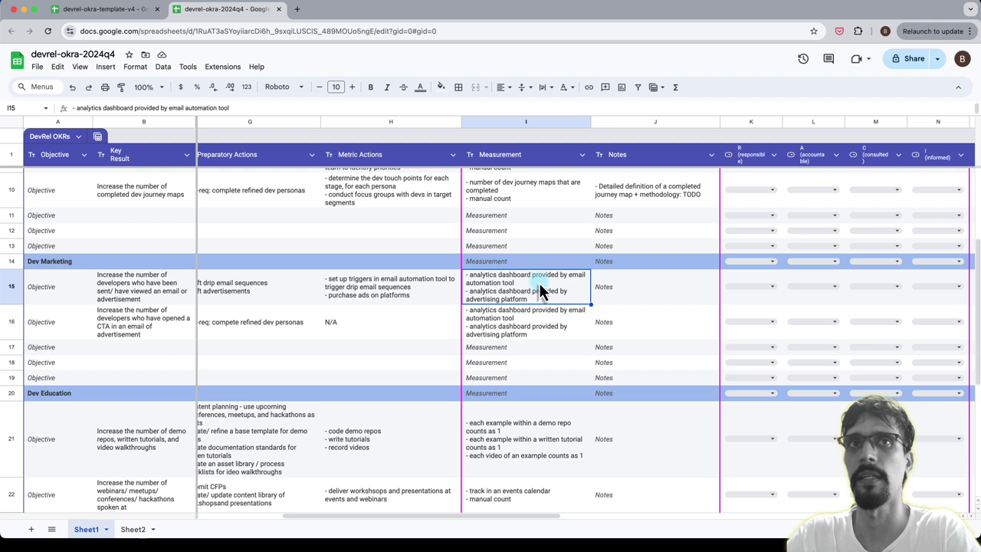
pyautogui.click(546, 330)
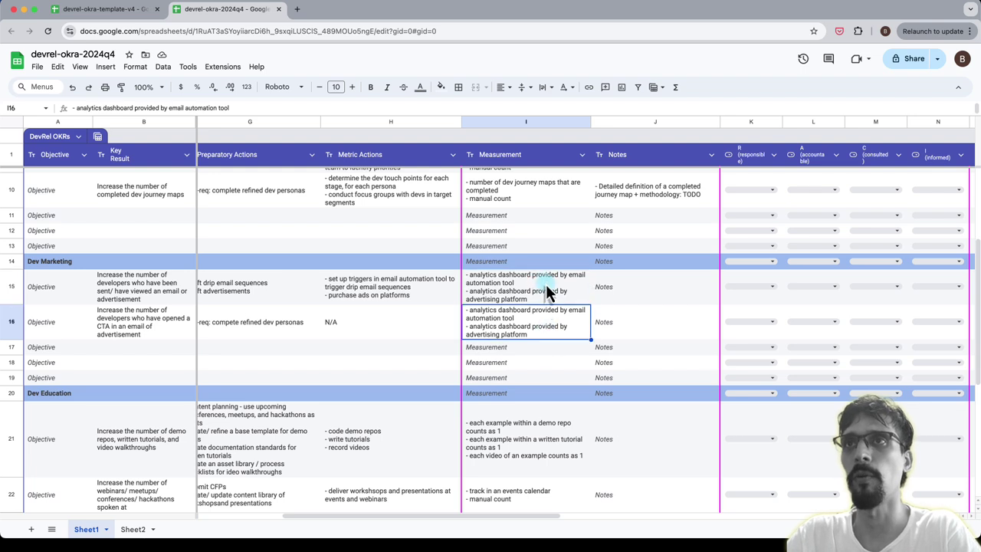
pyautogui.click(545, 290)
pyautogui.click(547, 325)
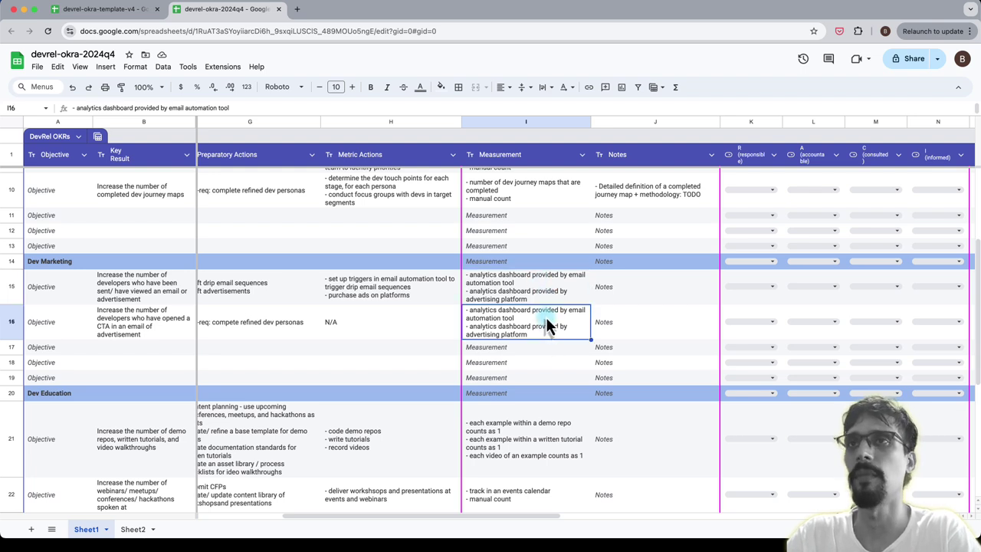
pyautogui.click(550, 292)
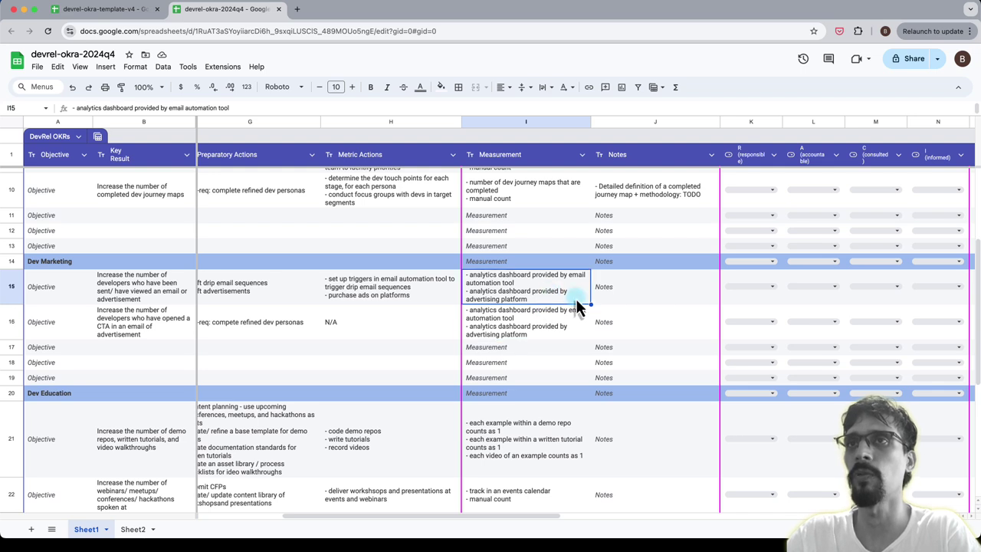
# Step: Add the line "- manual count" at the end of the I21 measurement for demo repos, written tutorials and video walkthroughs
pyautogui.scroll(-4, 576, 306)
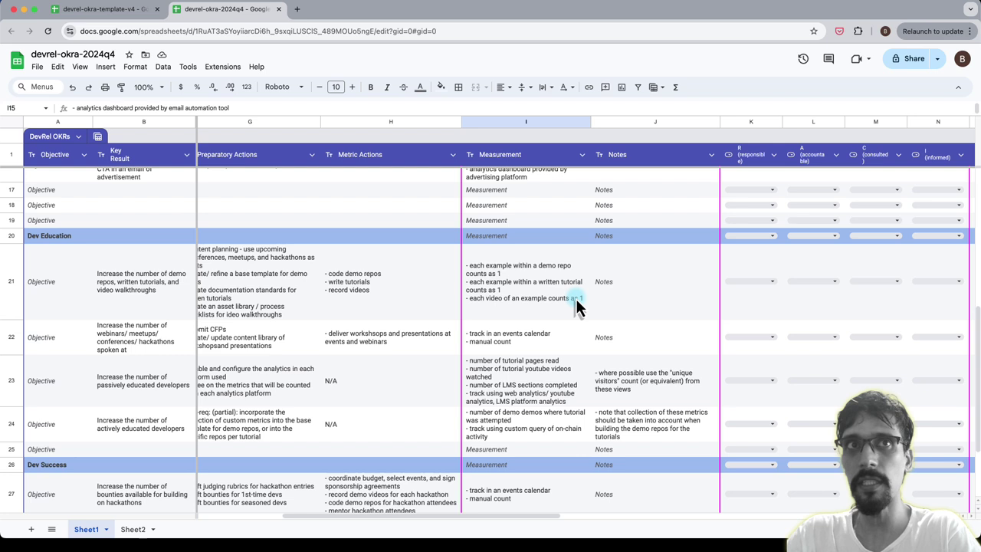
pyautogui.click(149, 295)
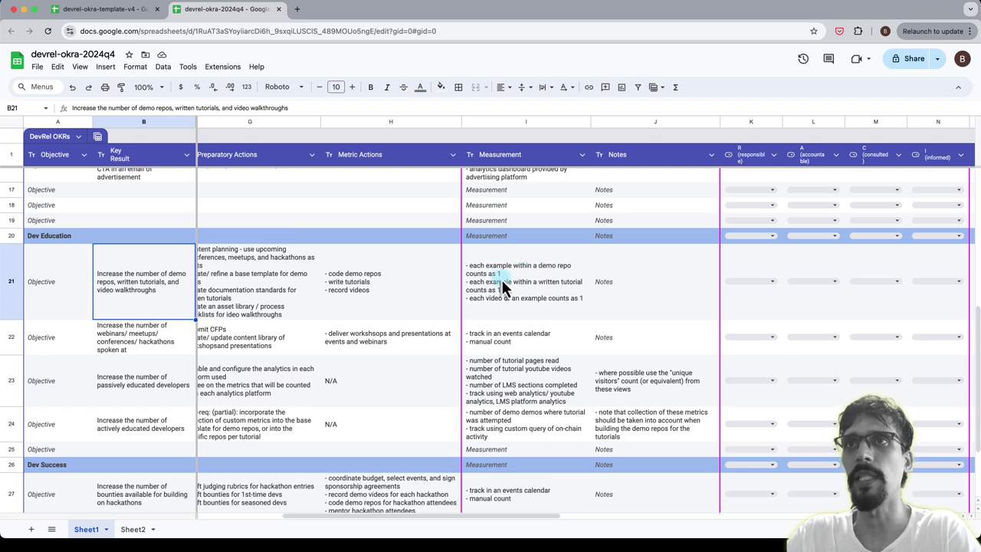
pyautogui.click(533, 294)
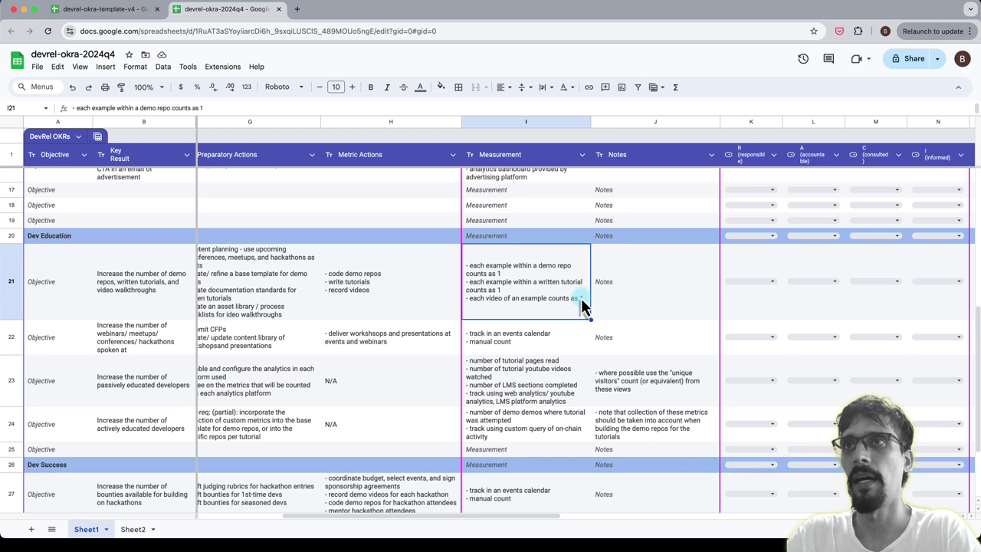
pyautogui.doubleClick(581, 299)
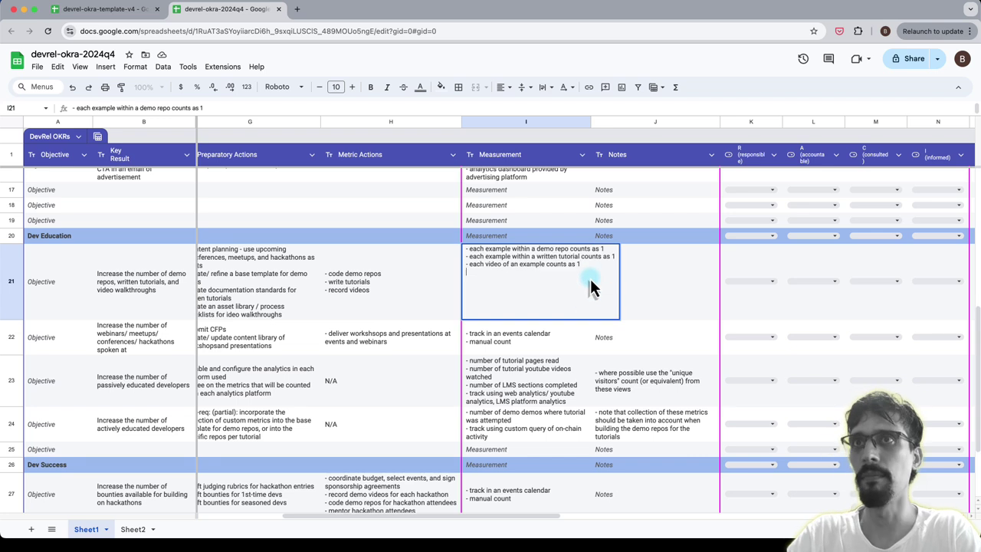
pyautogui.write('- mnau')
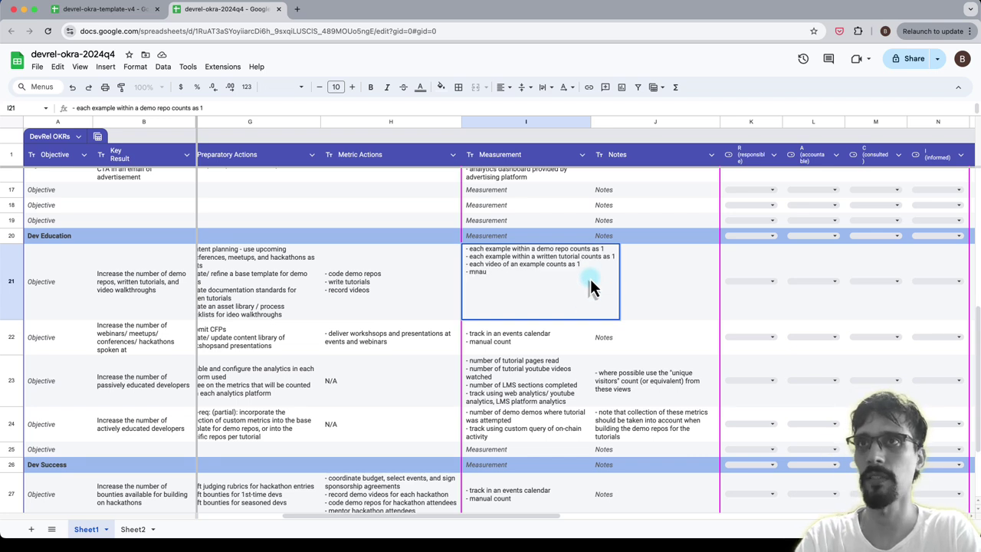
pyautogui.press('BackSpace')
pyautogui.press('BackSpace')
pyautogui.press('BackSpace')
pyautogui.write('anual')
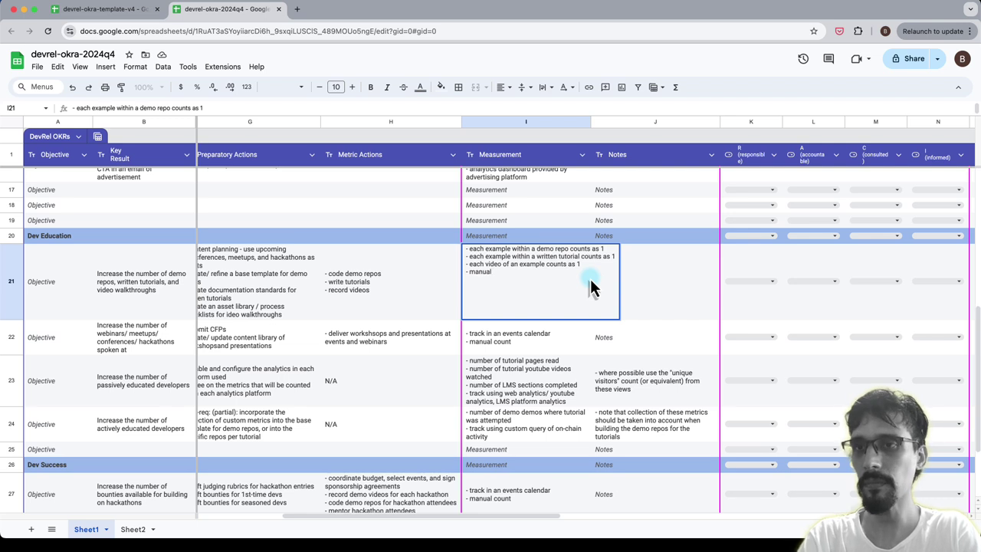
pyautogui.write(' count')
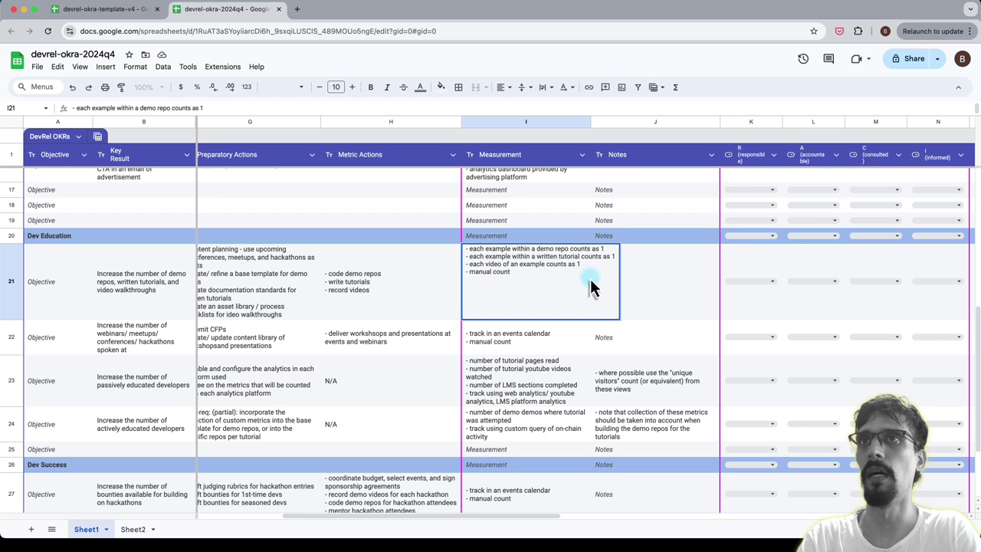
pyautogui.press('Return')
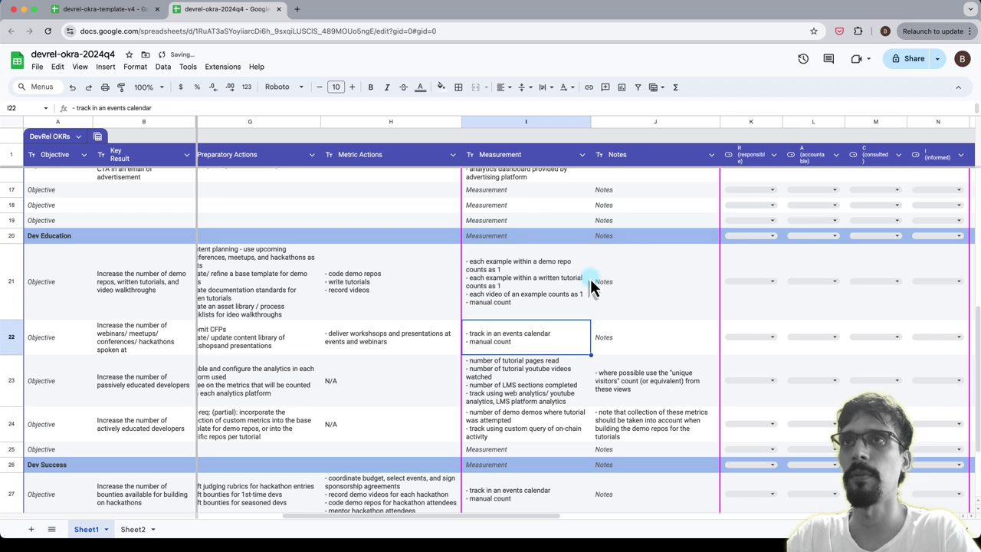
# Step: Check the I21 measurement against the start and end values of the demo repos, tutorials and walkthroughs key result
pyautogui.click(555, 293)
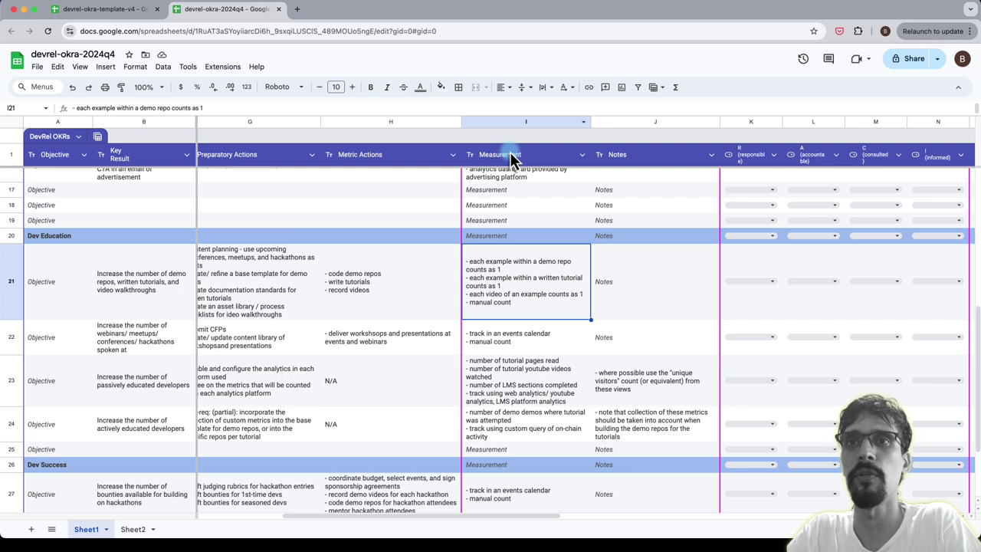
pyautogui.moveTo(427, 517); pyautogui.dragTo(335, 514)
pyautogui.click(293, 287)
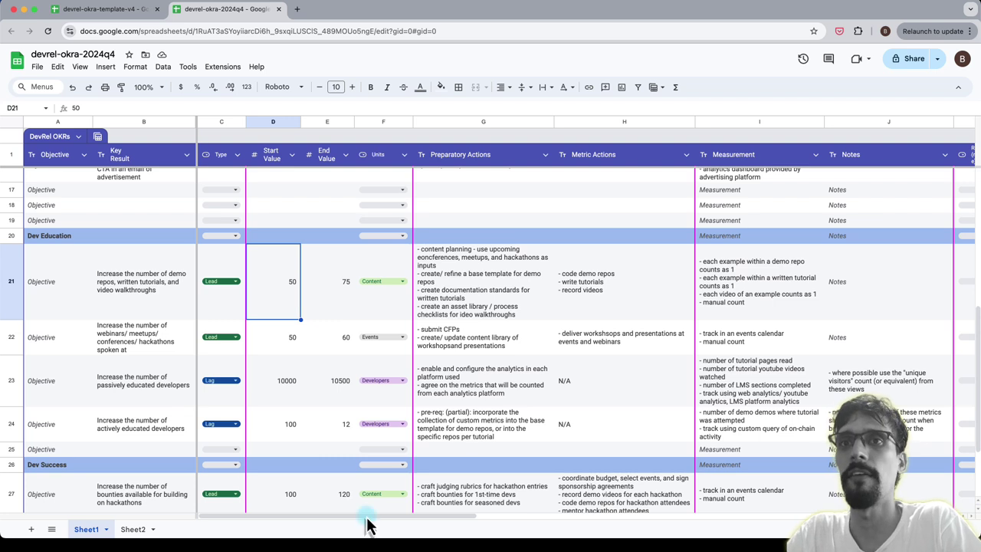
pyautogui.moveTo(368, 516); pyautogui.dragTo(490, 516)
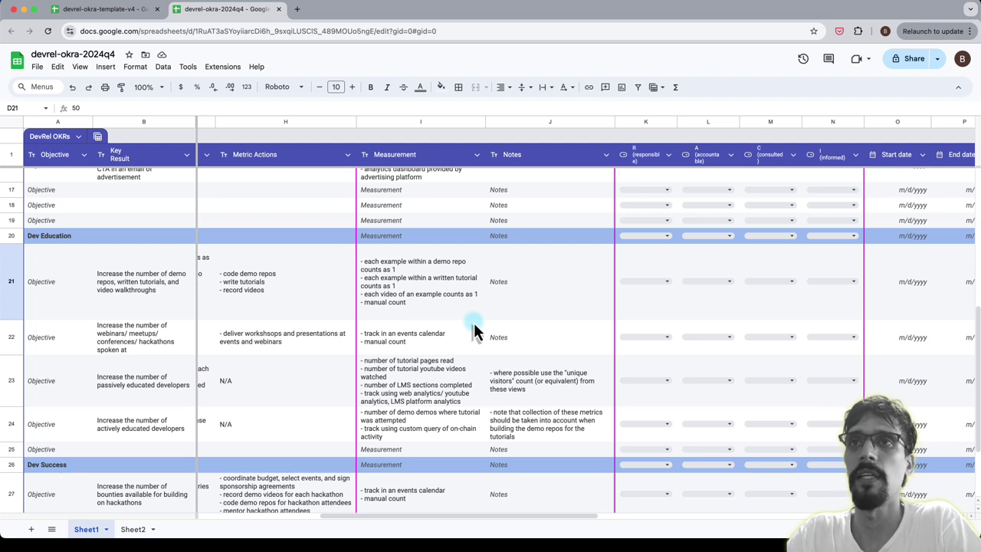
pyautogui.moveTo(576, 515); pyautogui.dragTo(469, 521)
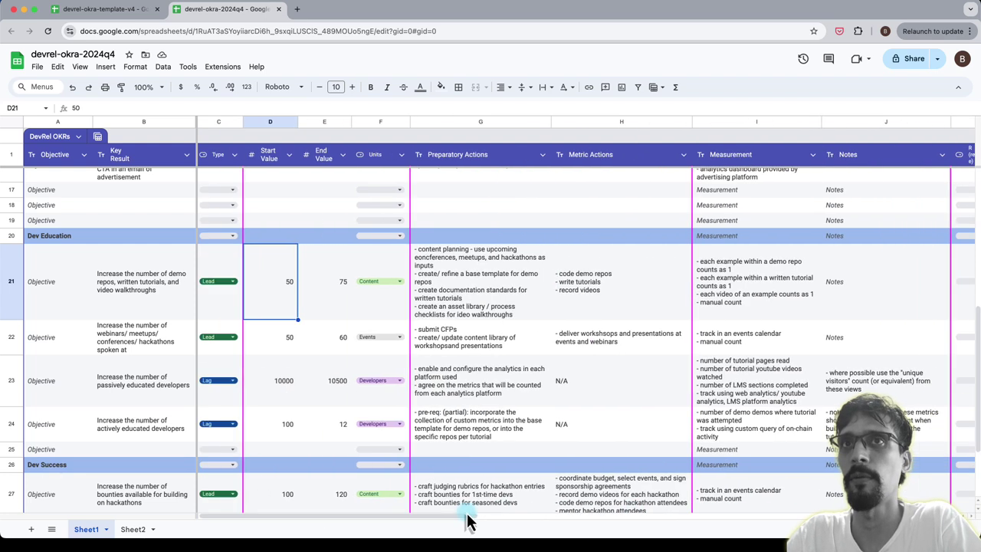
pyautogui.click(291, 283)
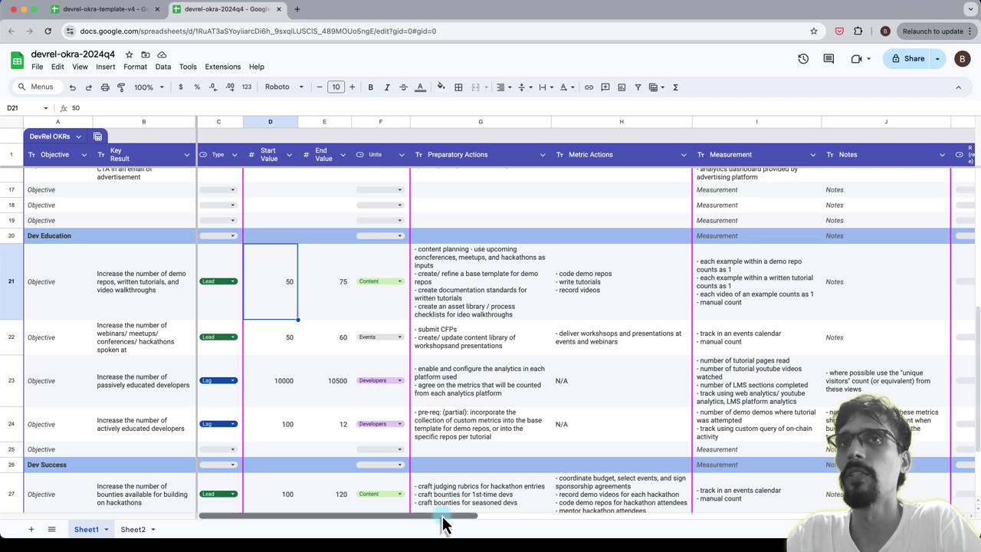
pyautogui.moveTo(445, 524); pyautogui.dragTo(456, 524)
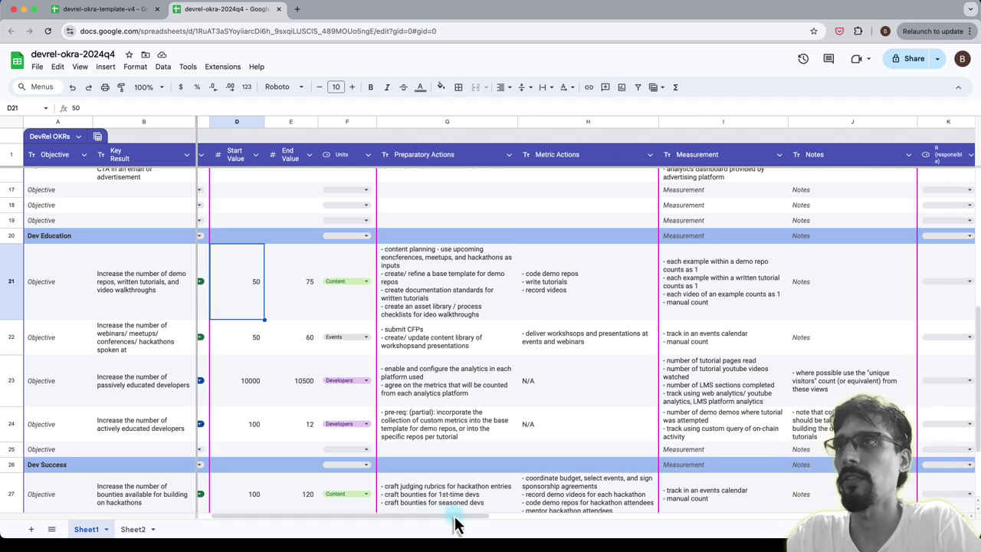
# Step: Review the Dev Education key results in B22 to B24, comparing passively with actively educated developers
pyautogui.click(130, 330)
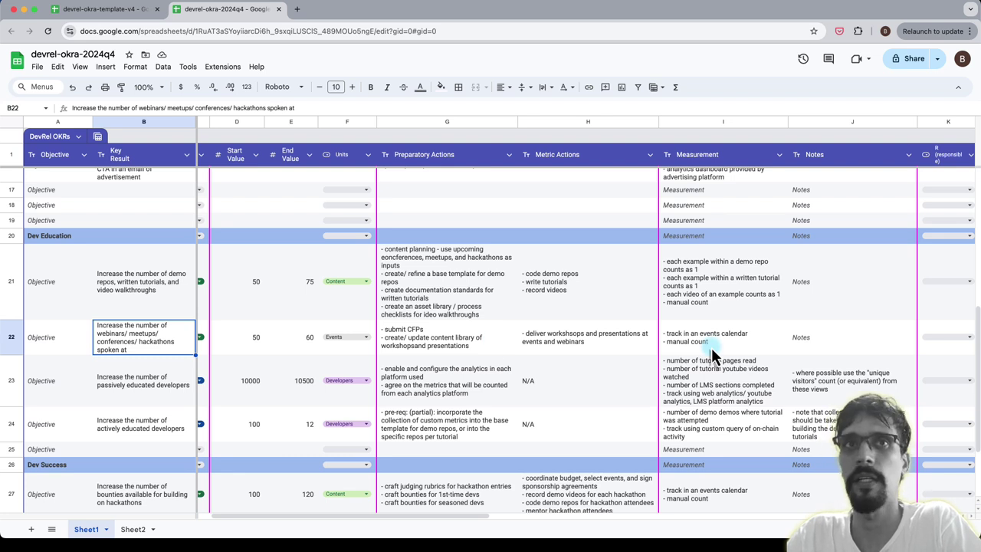
pyautogui.click(123, 395)
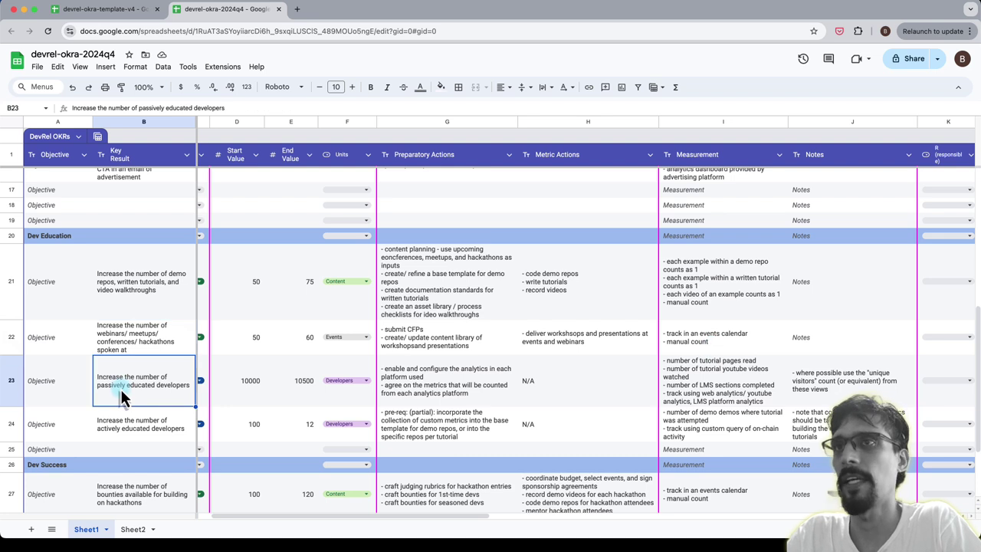
pyautogui.click(113, 433)
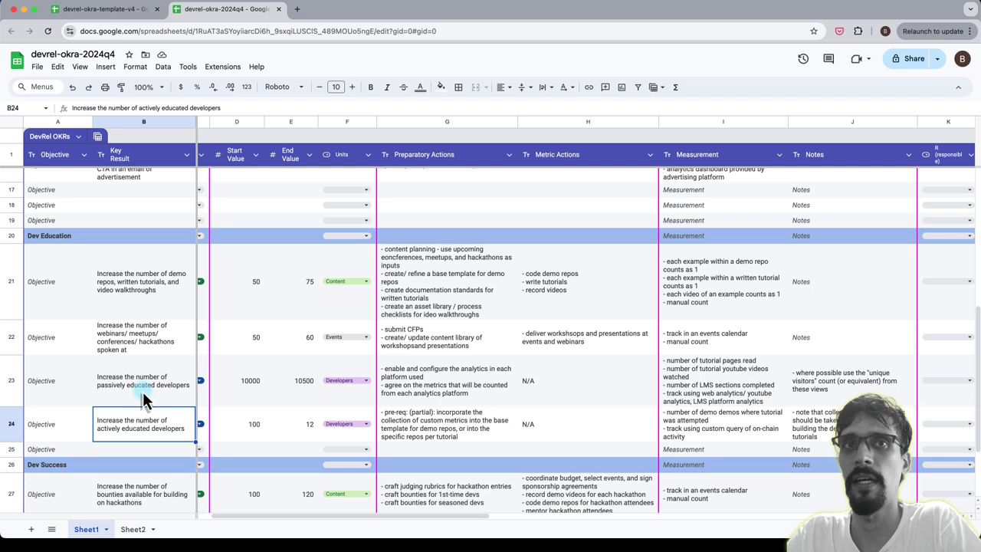
pyautogui.click(143, 399)
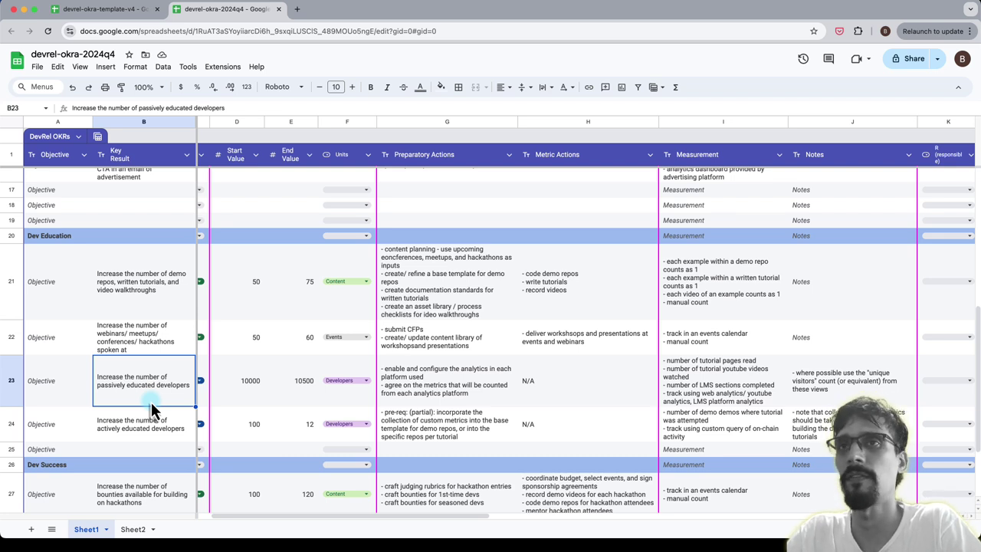
pyautogui.click(149, 430)
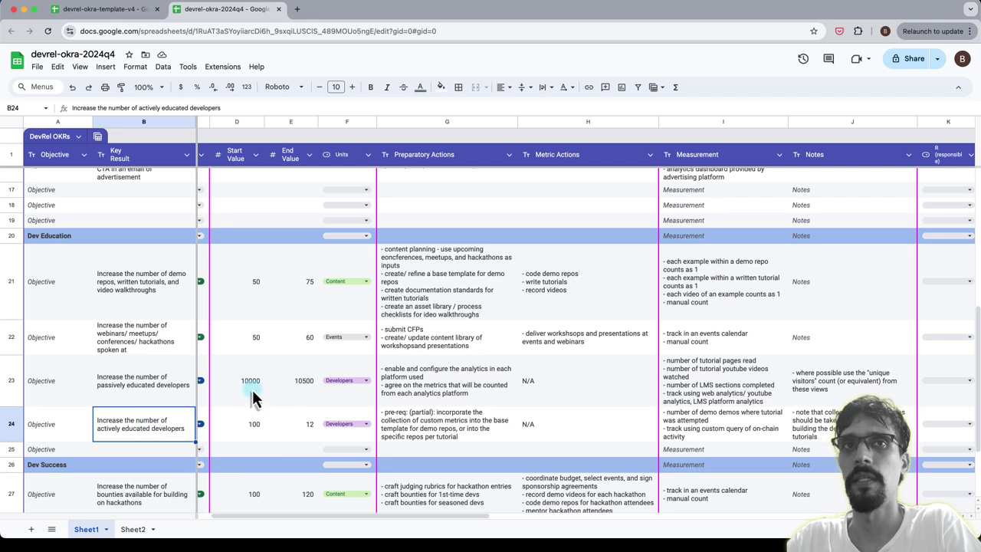
pyautogui.click(167, 390)
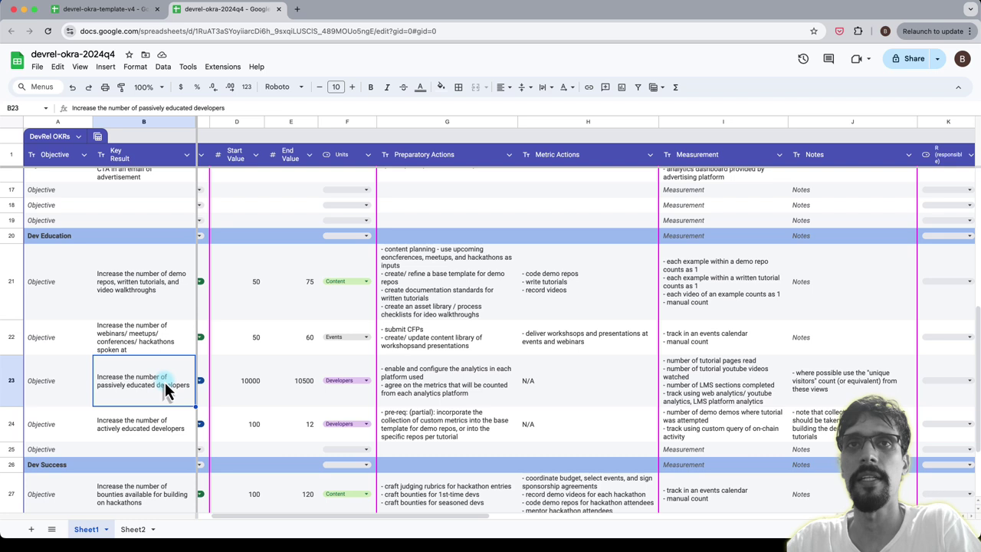
pyautogui.click(142, 424)
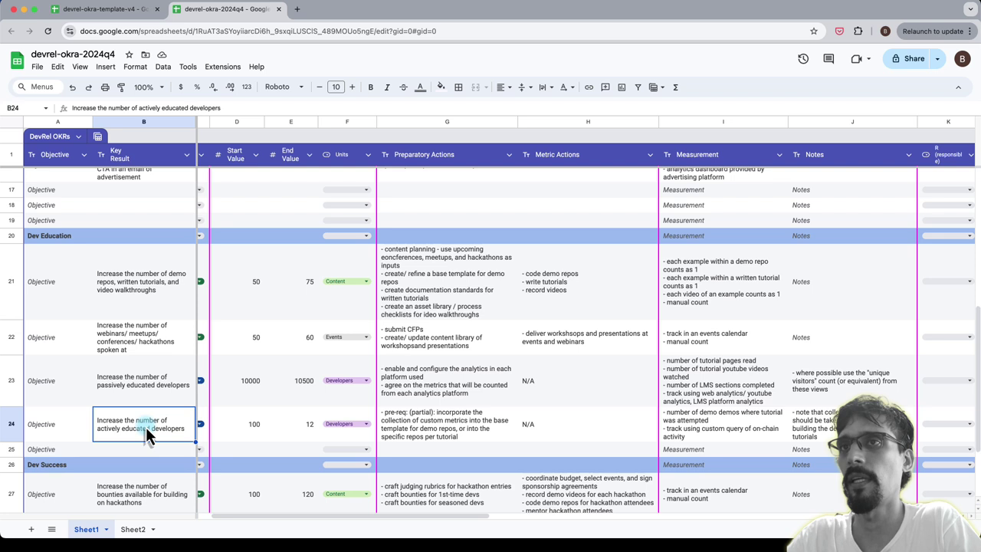
# Step: Examine the measurements and note for passively and actively educated developers, and relate the G24 preparatory action to the demo repos key result
pyautogui.click(747, 386)
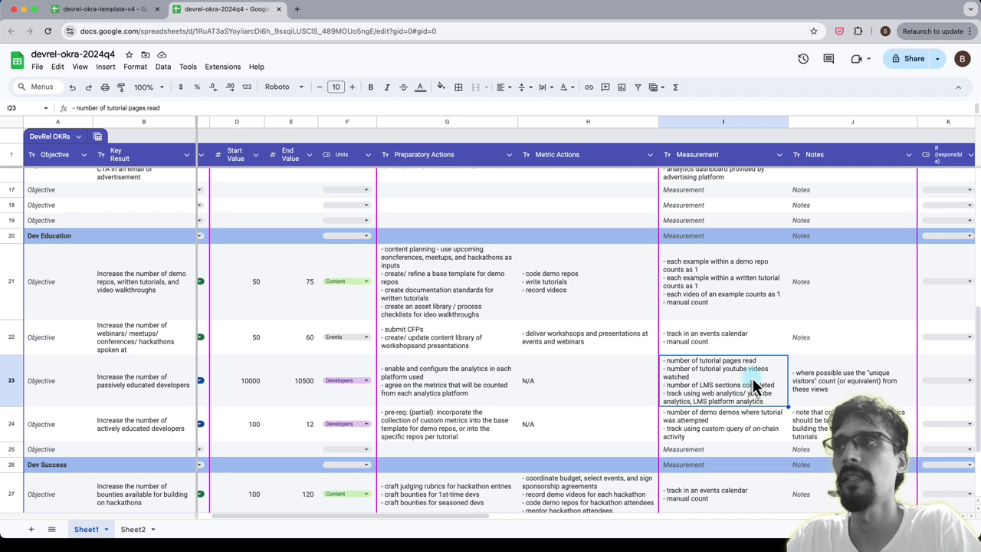
pyautogui.click(859, 389)
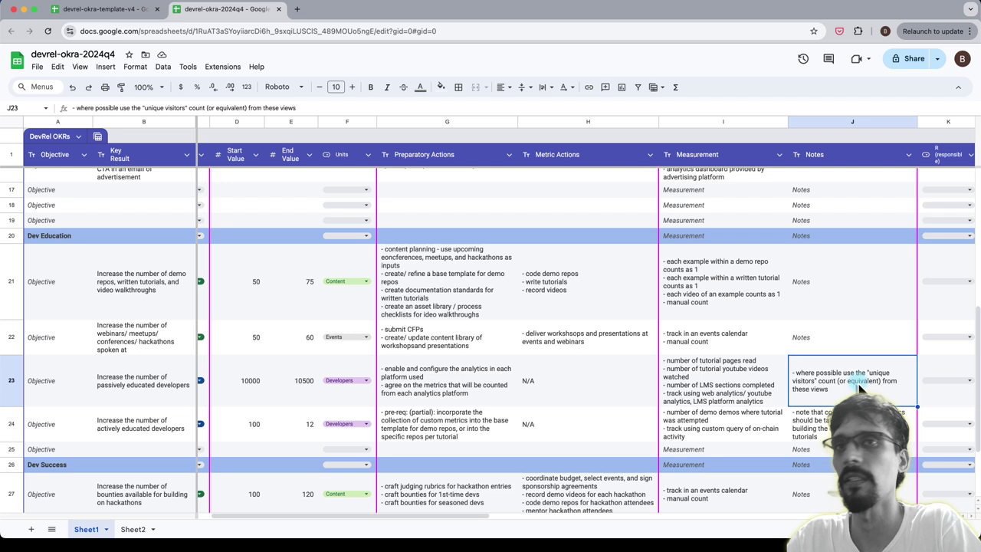
pyautogui.click(127, 431)
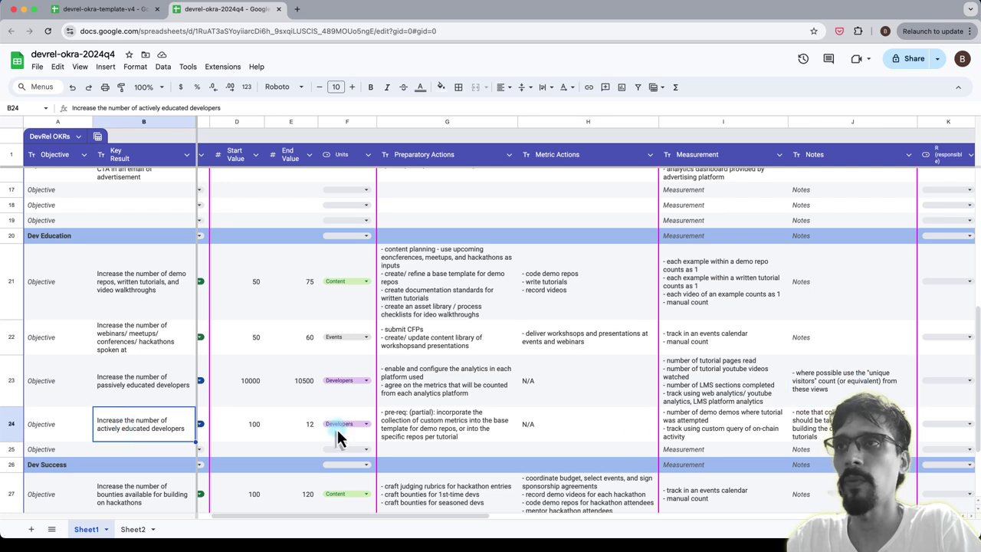
pyautogui.click(732, 438)
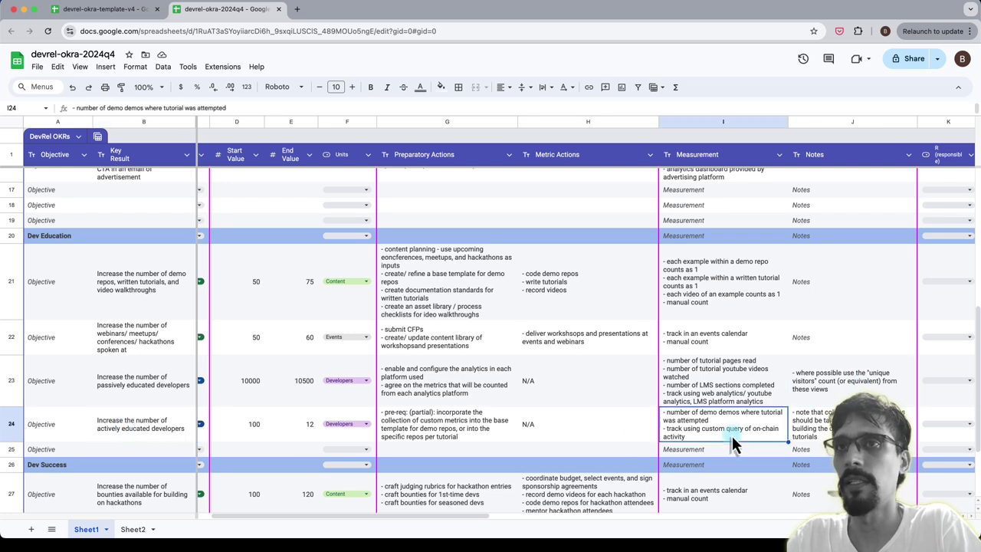
pyautogui.click(441, 439)
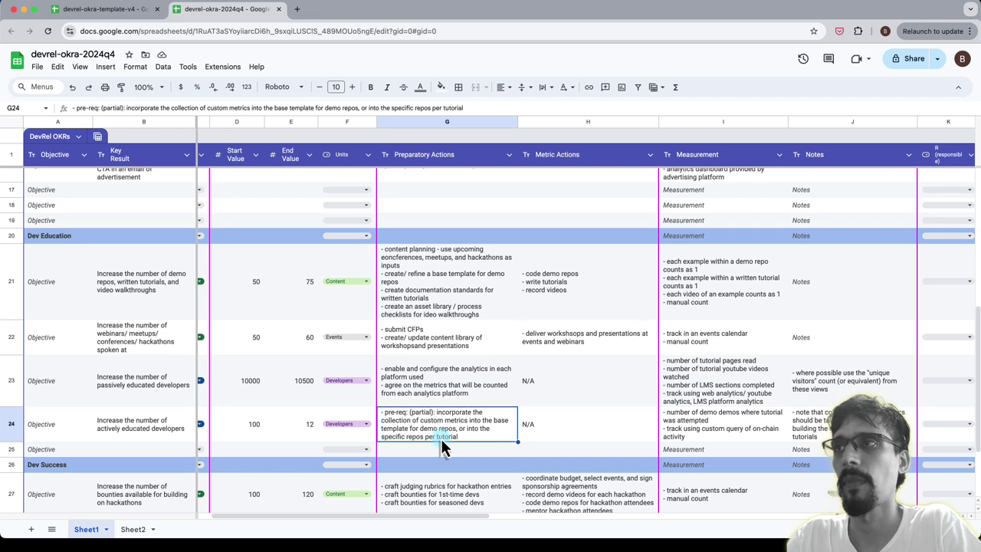
pyautogui.click(460, 289)
pyautogui.click(158, 296)
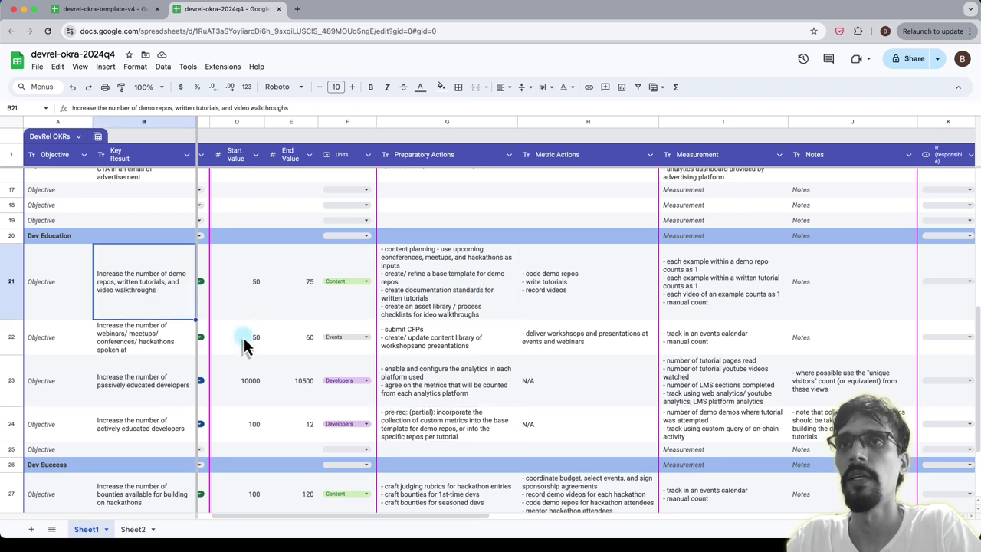
pyautogui.click(440, 437)
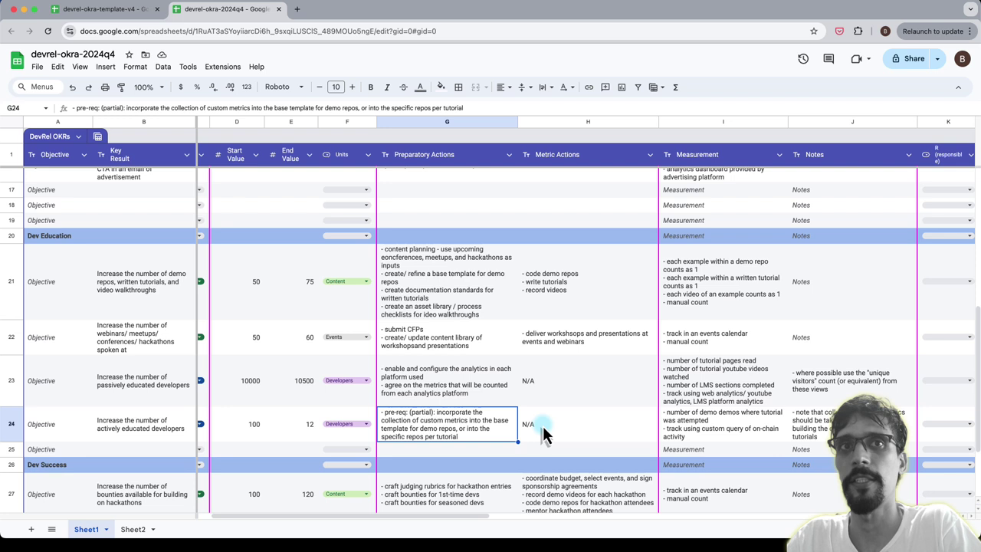
# Step: Add the line "- code the custom query for analysing on-chain activity levels" to the preparatory actions in G24 for actively educated developers
pyautogui.click(709, 433)
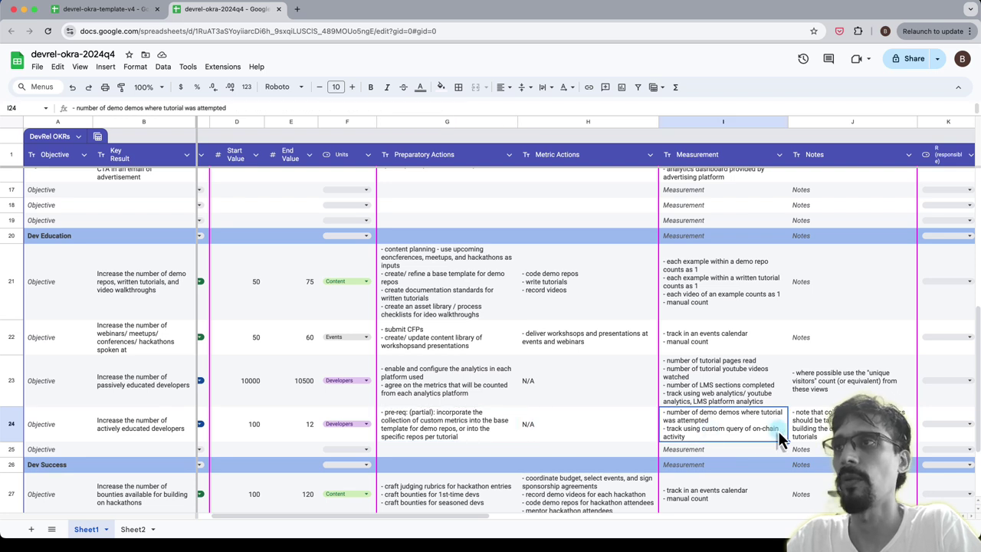
pyautogui.click(743, 427)
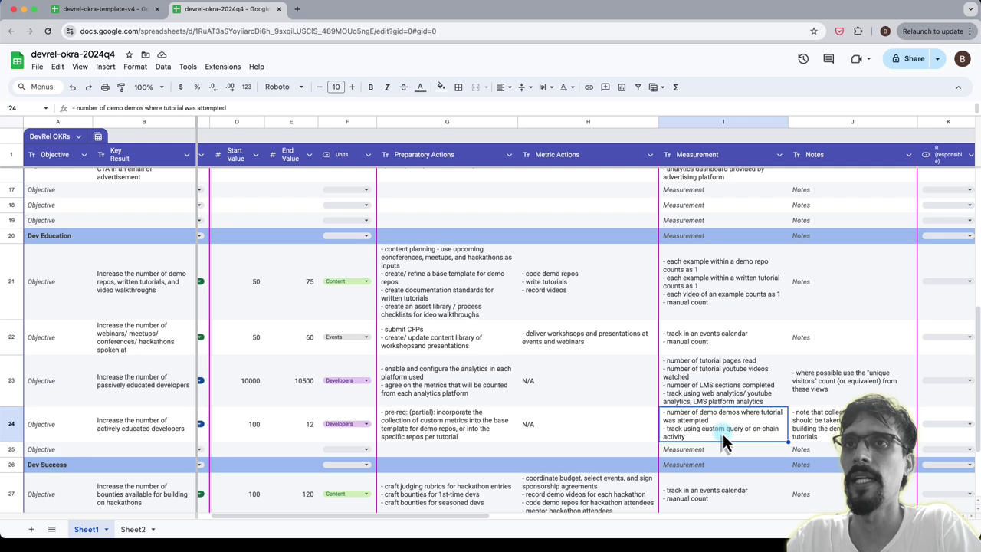
pyautogui.doubleClick(481, 442)
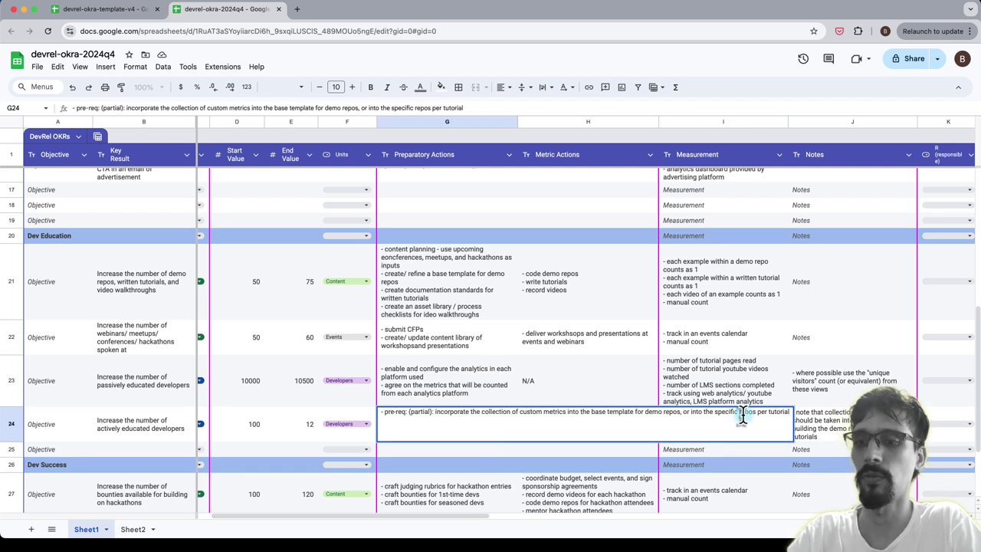
pyautogui.hotkey('alt', 'Return')
pyautogui.write('- code')
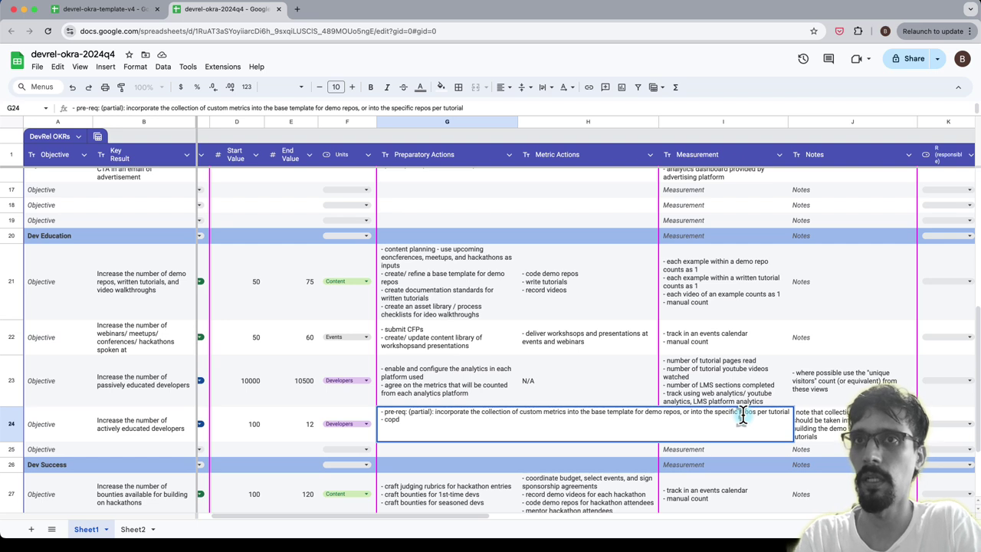
pyautogui.press('BackSpace')
pyautogui.press('BackSpace')
pyautogui.press('BackSpace')
pyautogui.write('de the cu')
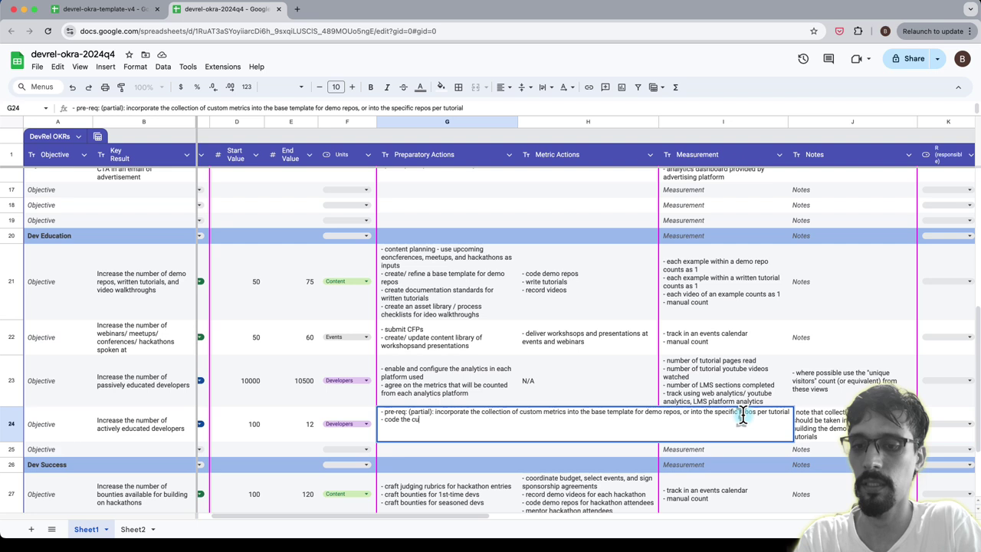
pyautogui.write('stom query')
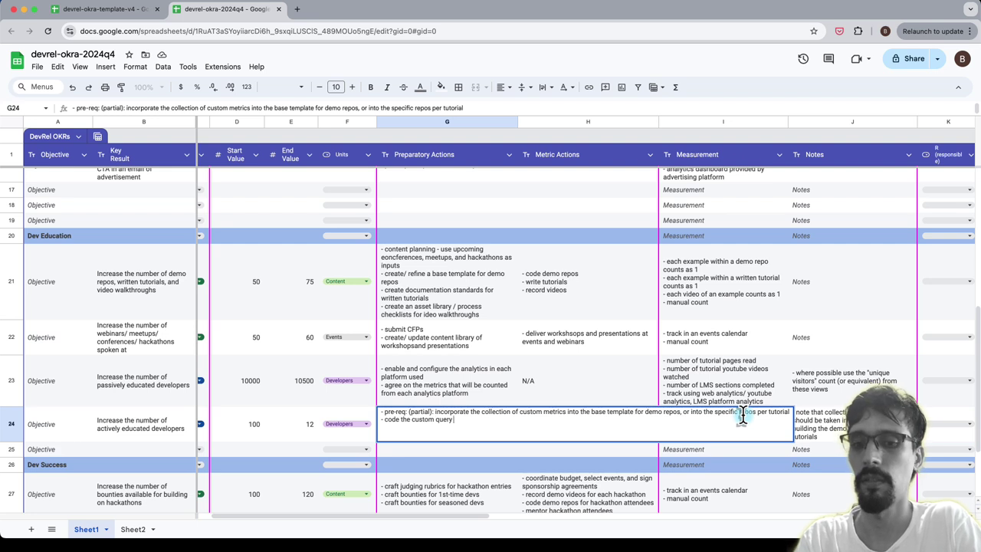
pyautogui.write(' for analysing ')
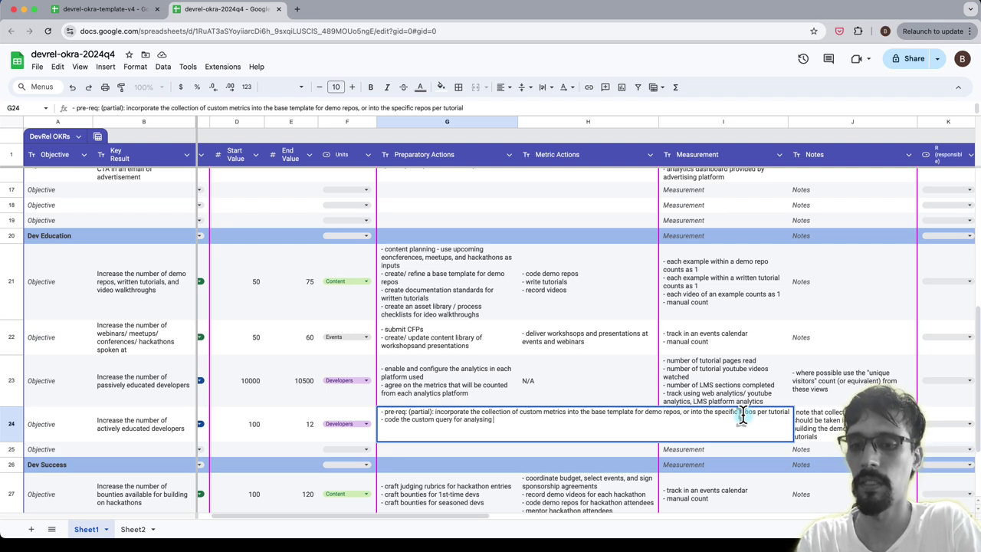
pyautogui.write('on-chain acti')
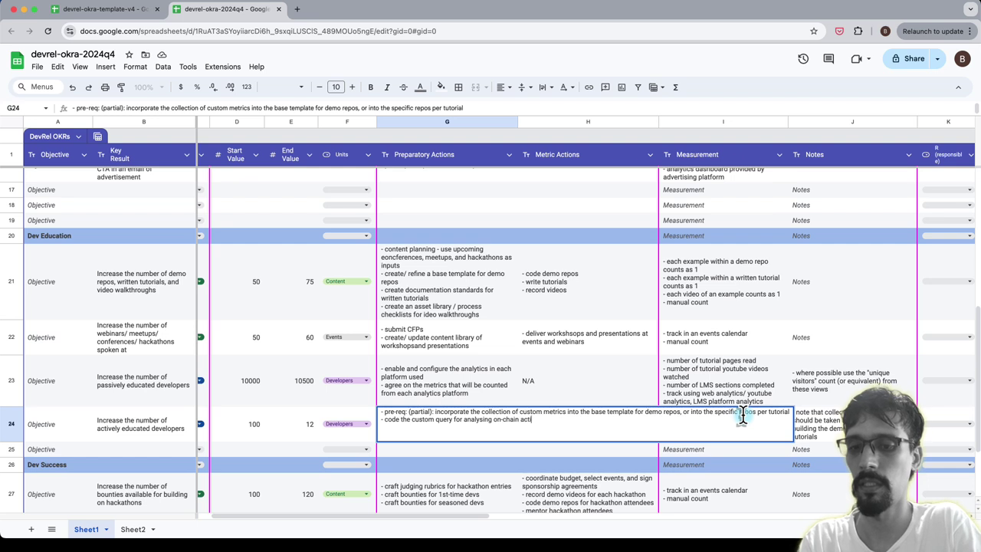
pyautogui.write('vity levels')
pyautogui.press('Return')
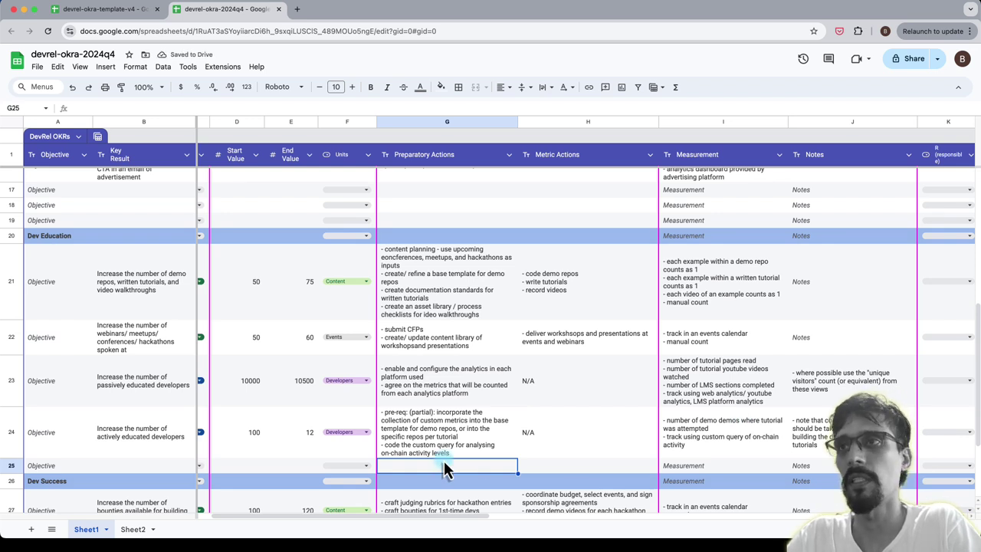
# Step: Remove the word "demos" from the first line of the I24 measurement so it reads "- number of demo where tutorial was attempted"
pyautogui.doubleClick(740, 438)
pyautogui.doubleClick(733, 412)
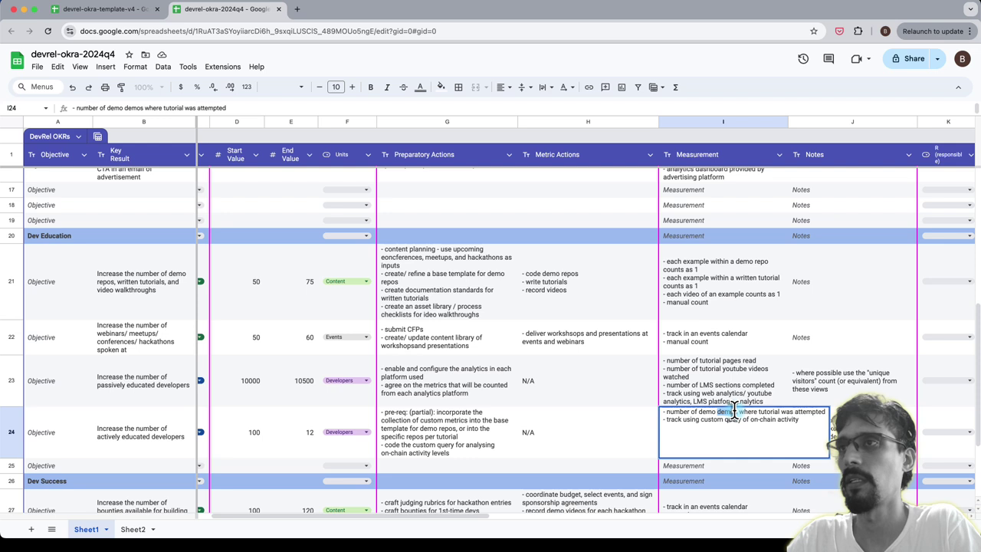
pyautogui.press('BackSpace')
pyautogui.press('BackSpace')
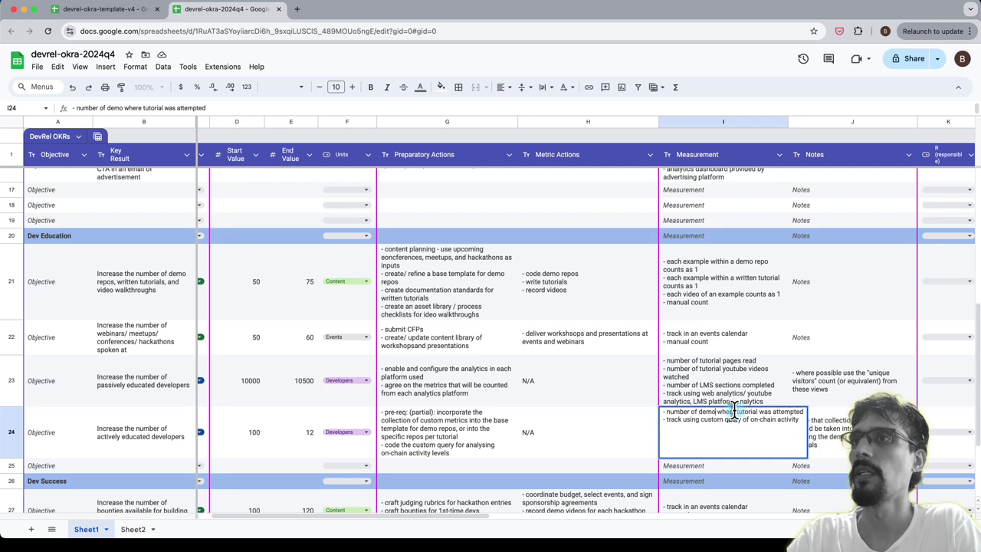
pyautogui.click(810, 431)
pyautogui.click(724, 435)
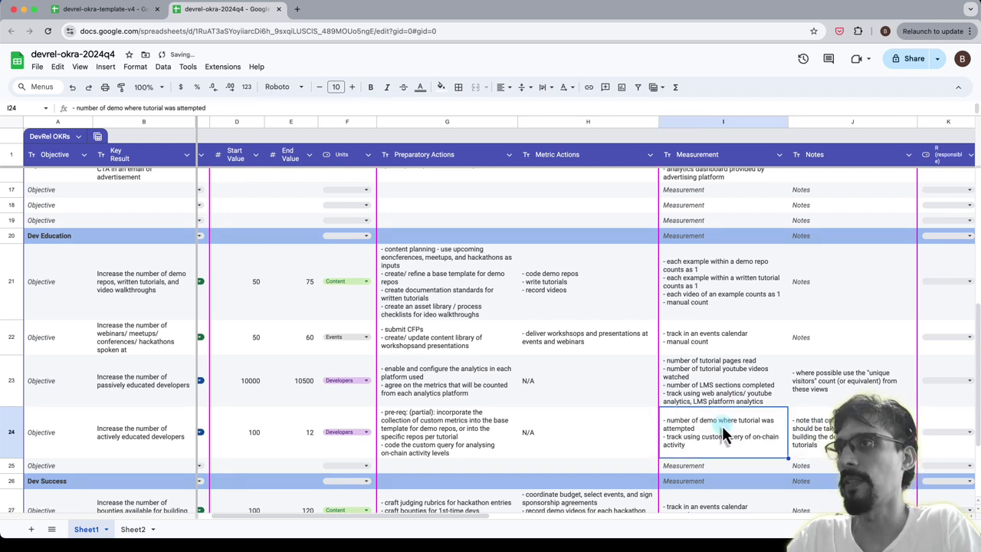
pyautogui.click(797, 433)
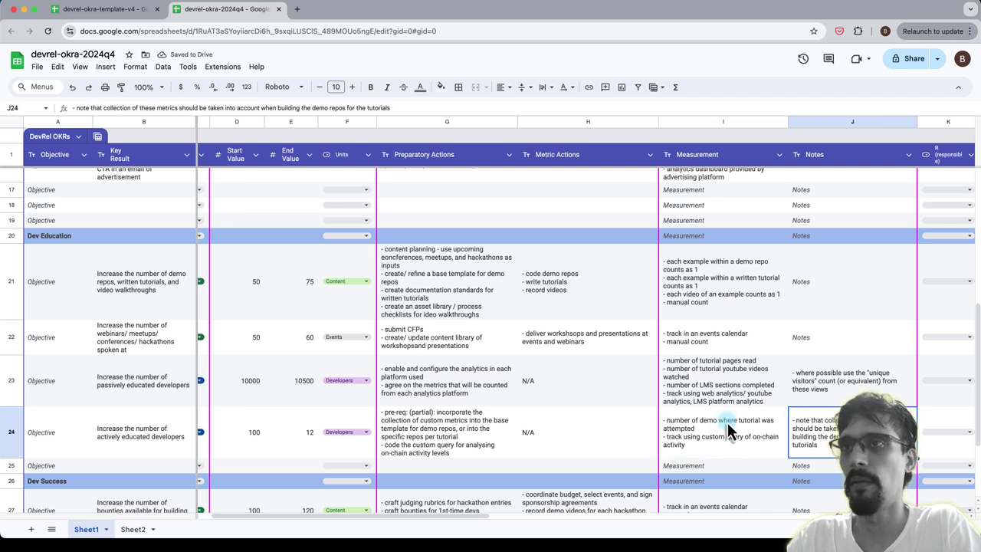
# Step: Review the Dev Success measurements and extend the first line of I28 to "- track in a team wiki page/ spreadsheet"
pyautogui.scroll(-3, 728, 431)
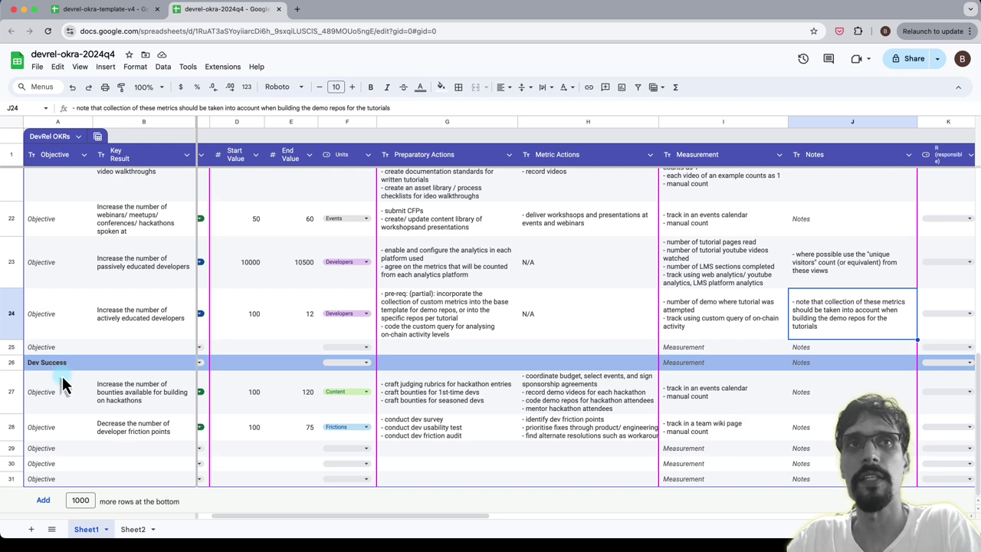
pyautogui.click(142, 398)
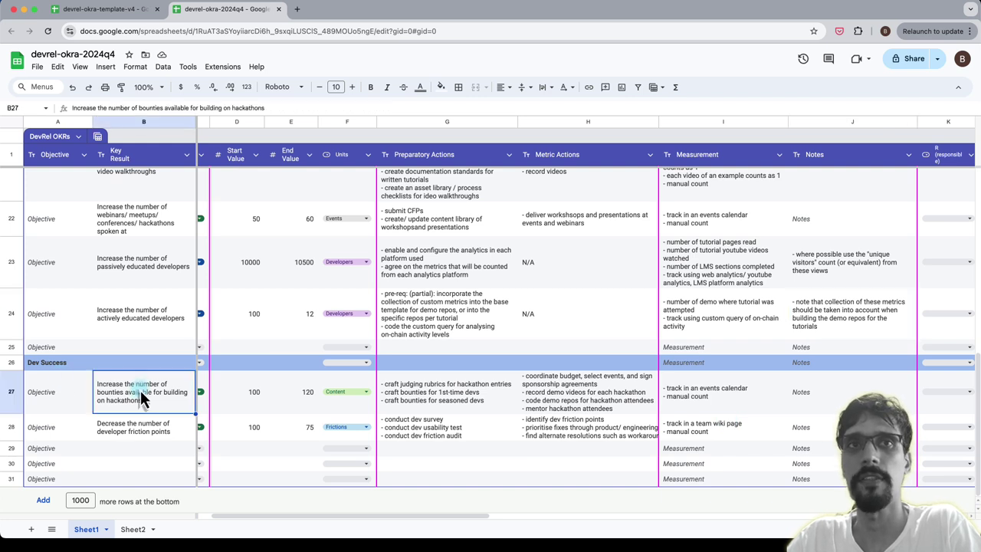
pyautogui.click(724, 400)
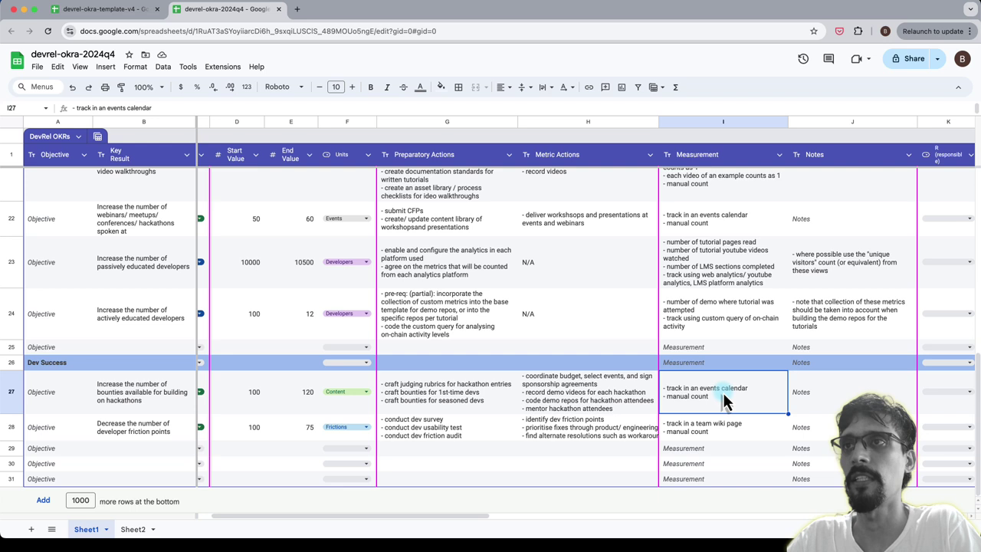
pyautogui.click(117, 428)
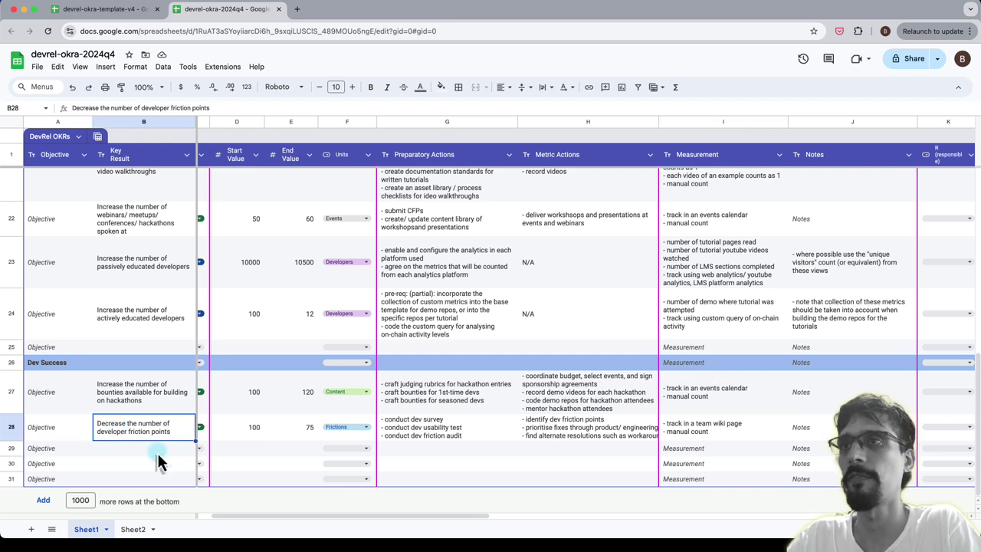
pyautogui.click(726, 439)
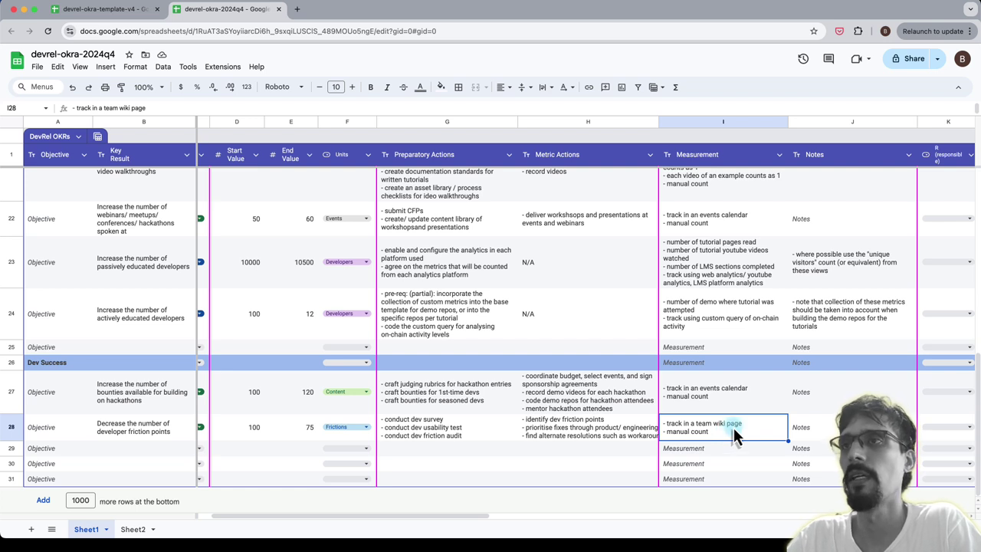
pyautogui.doubleClick(738, 429)
pyautogui.write('/ spreadhs')
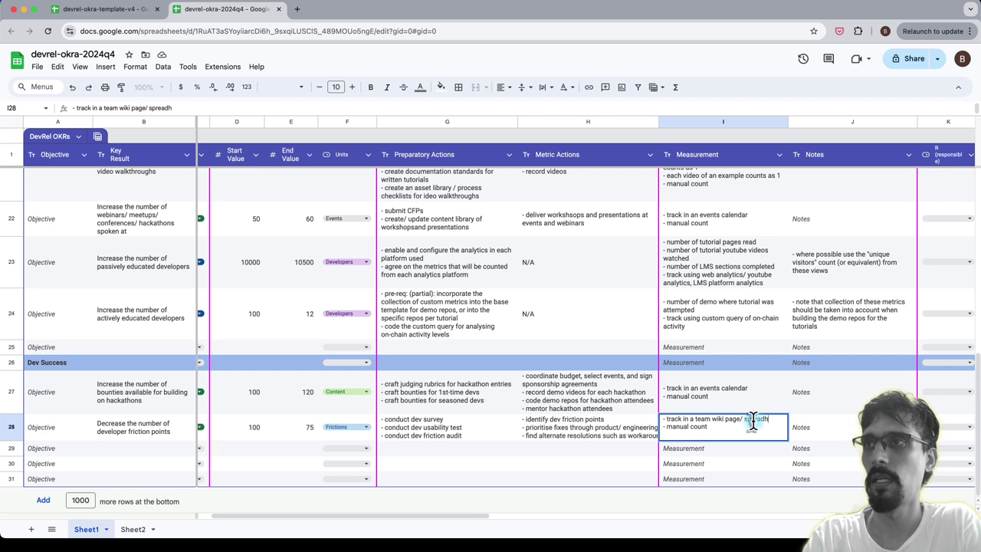
pyautogui.press('BackSpace')
pyautogui.write('sheet')
pyautogui.press('Return')
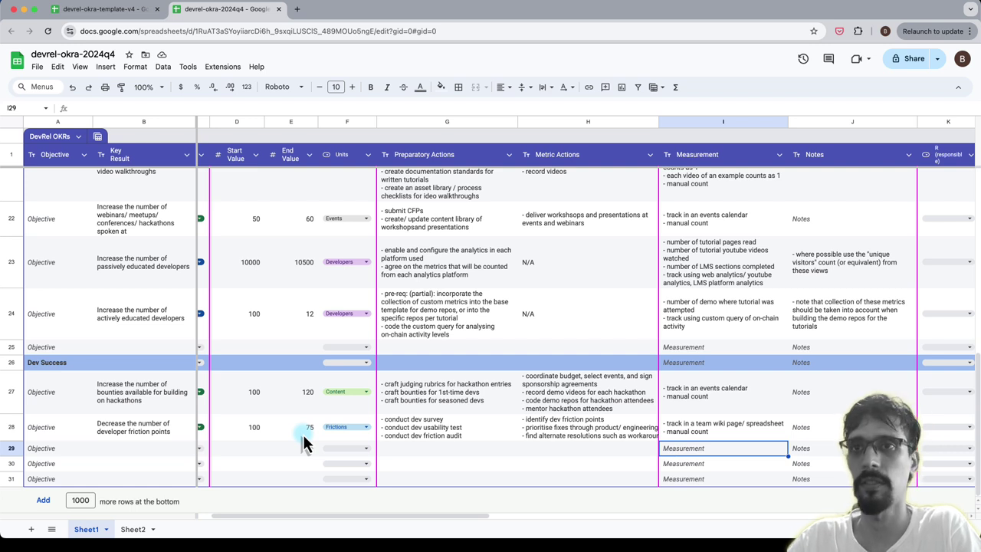
# Step: Reword the key result in B28 as "Increase the number of dev friction points discovered and fixed"
pyautogui.moveTo(439, 526); pyautogui.dragTo(357, 521)
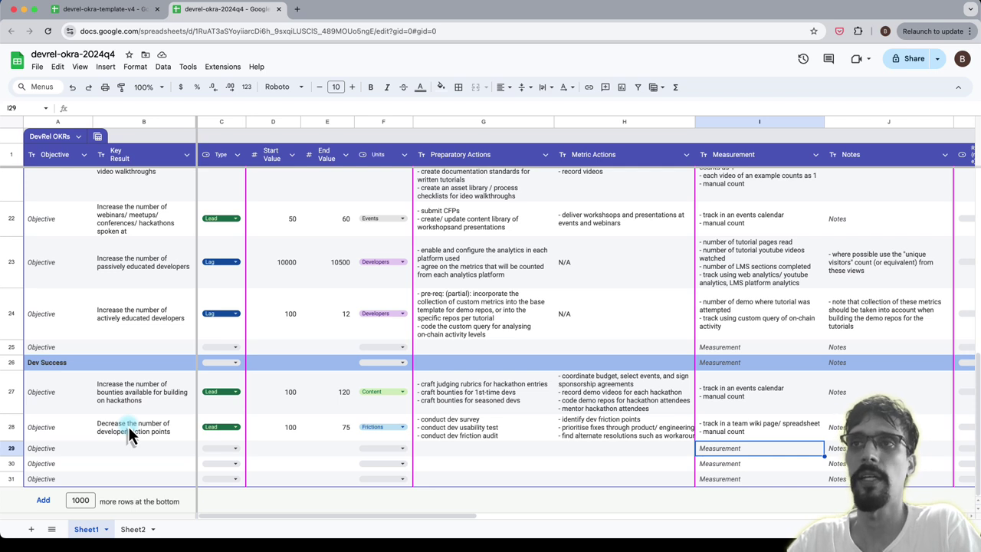
pyautogui.doubleClick(173, 435)
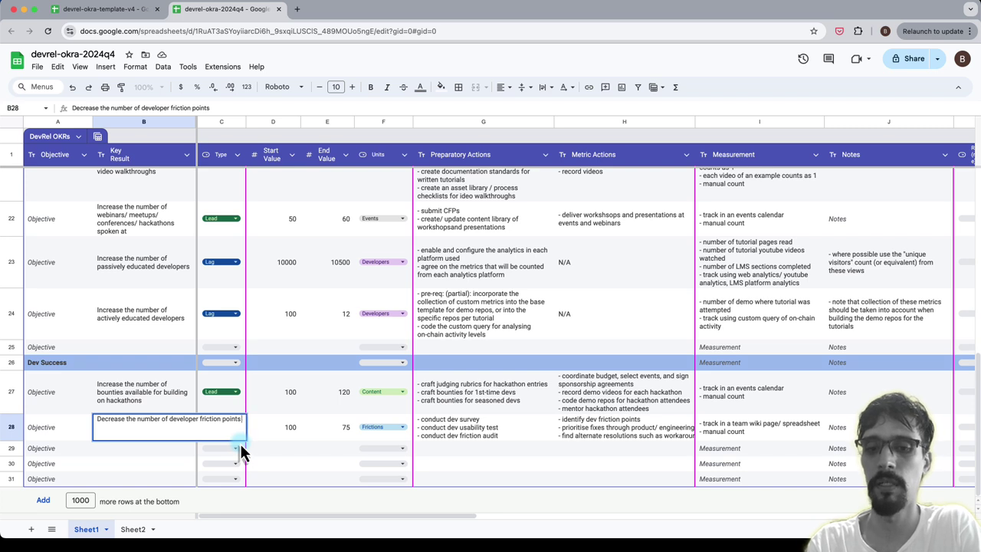
pyautogui.write('re')
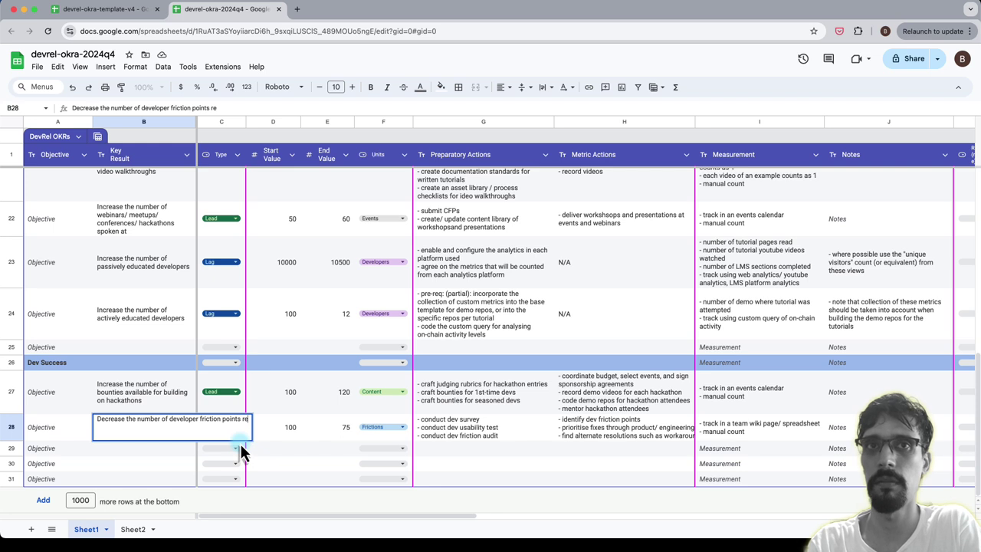
pyautogui.keyDown('shift'); pyautogui.click(96, 418); pyautogui.keyUp('shift')
pyautogui.write('Increase the numb')
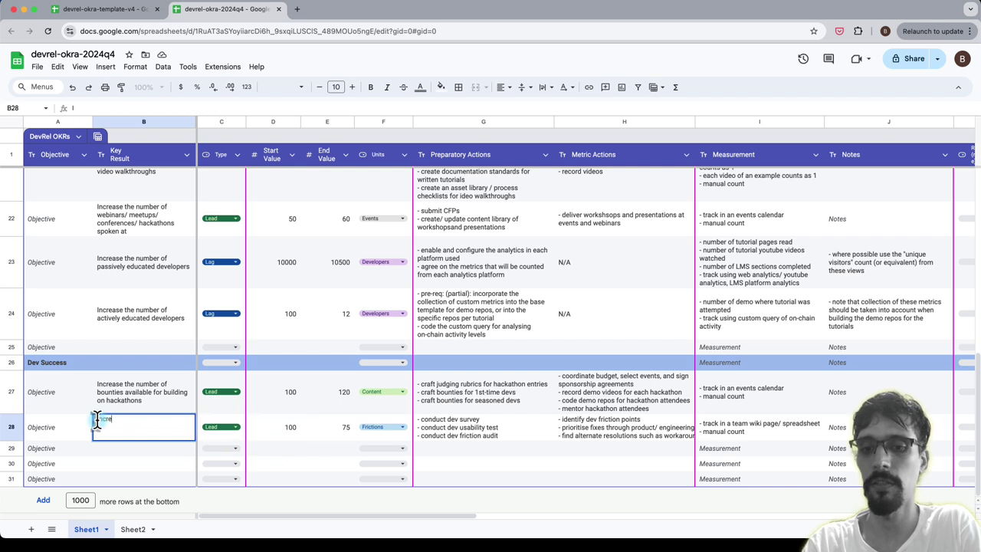
pyautogui.write('er o')
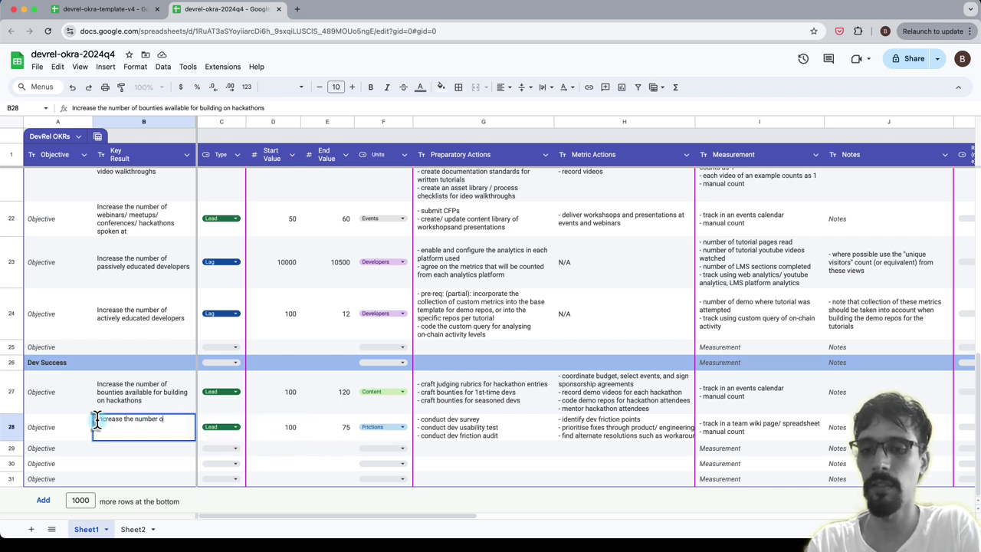
pyautogui.write('f dev friction points')
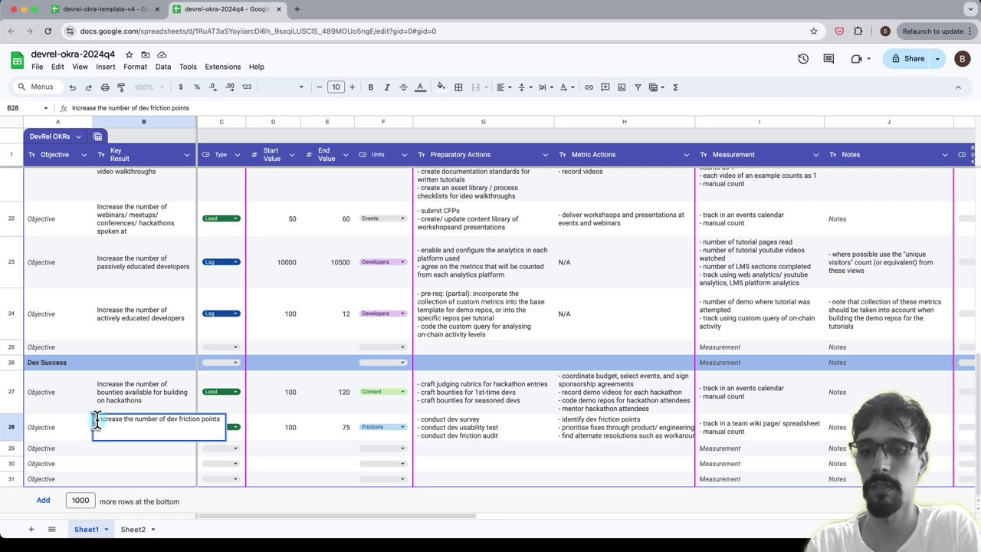
pyautogui.write(' discovered an')
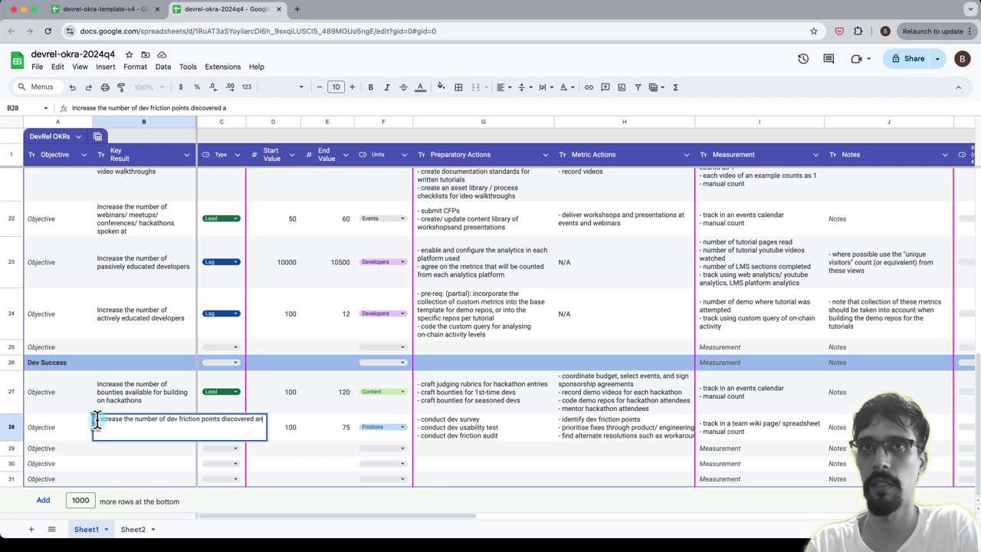
pyautogui.write('d')
pyautogui.write(' fixed')
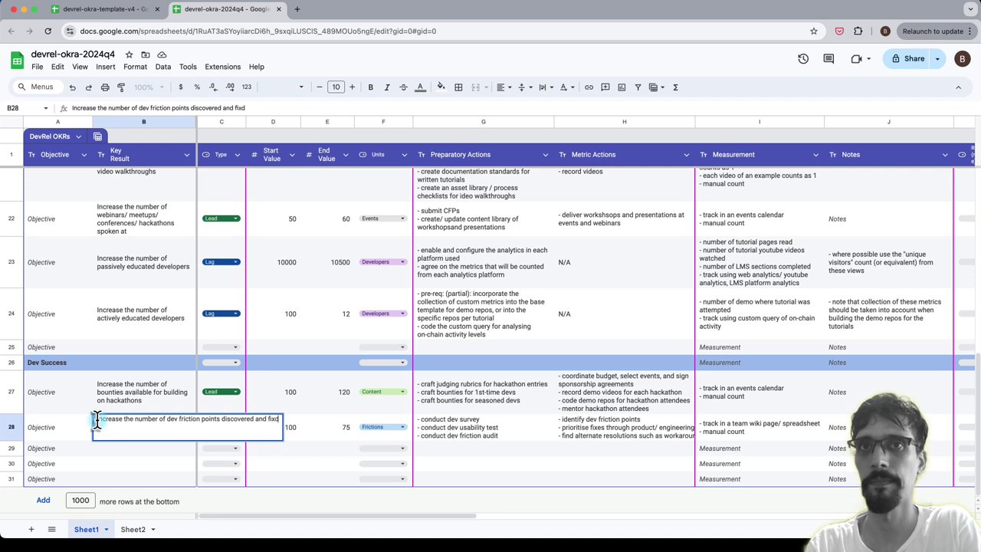
pyautogui.press('Return')
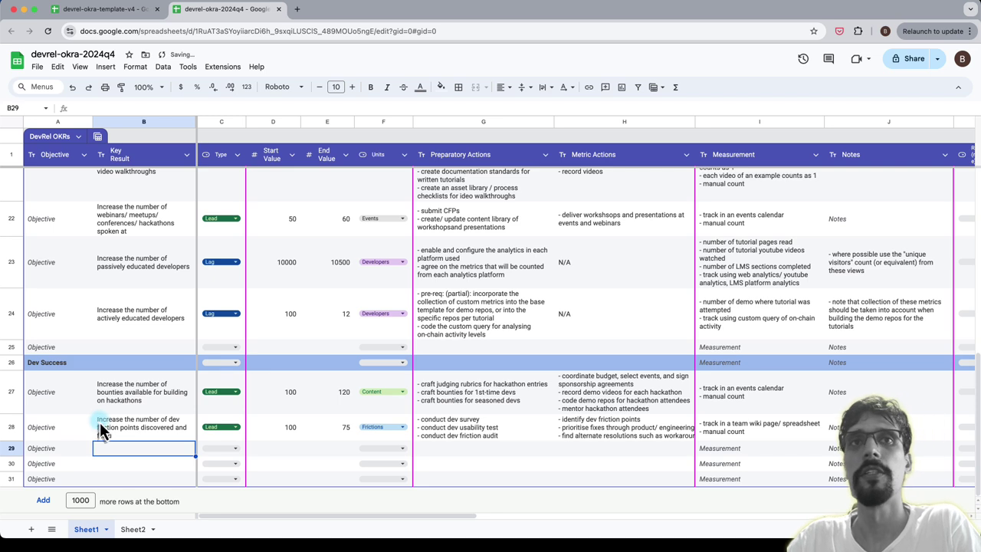
pyautogui.click(121, 433)
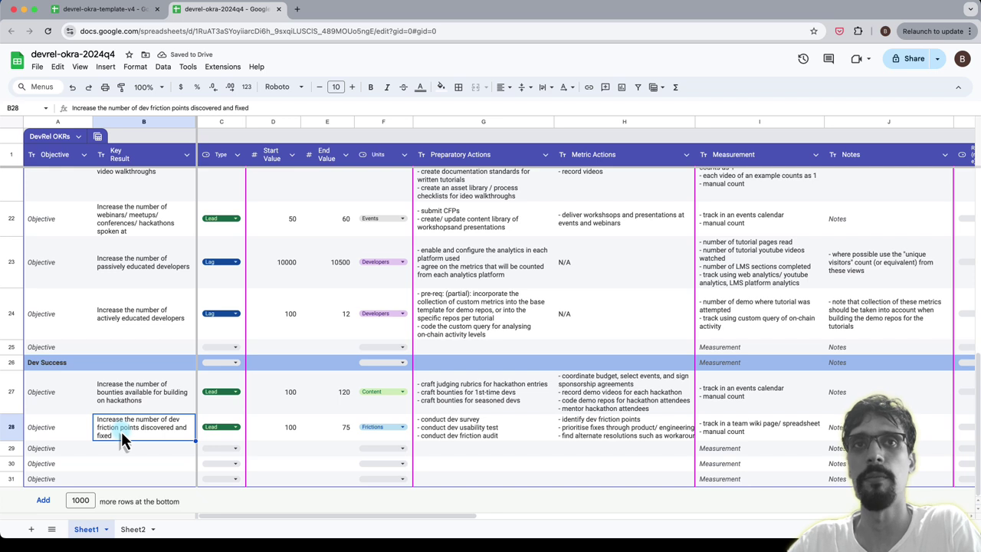
# Step: Set the end value in E28 for dev friction points to the formula =D28*1.25
pyautogui.click(341, 433)
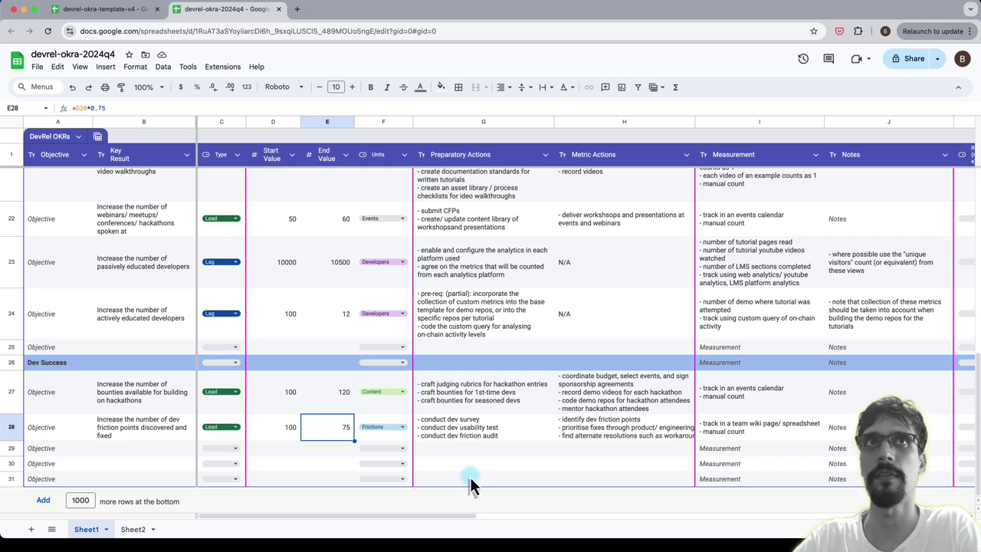
pyautogui.press('Return')
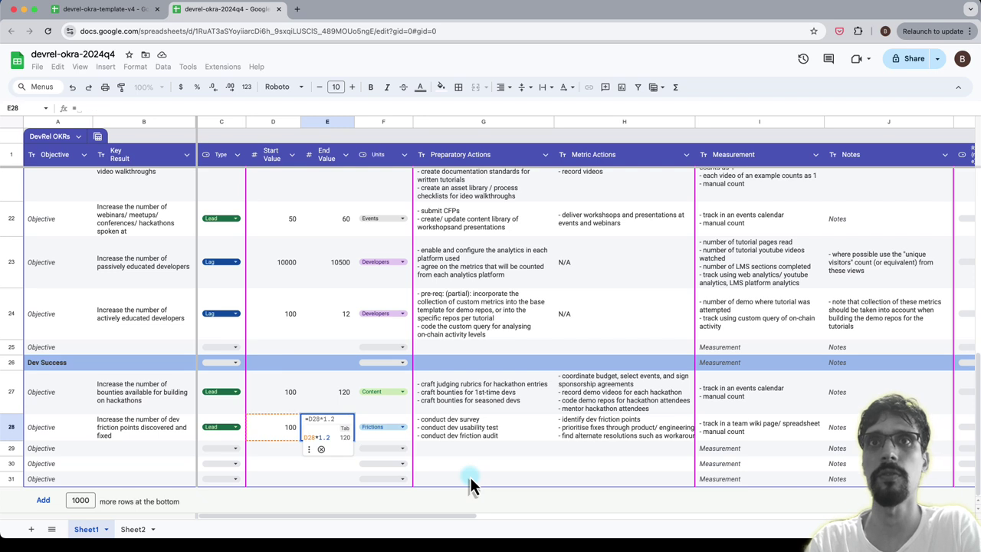
pyautogui.press('BackSpace')
pyautogui.press('BackSpace')
pyautogui.press('BackSpace')
pyautogui.press('BackSpace')
pyautogui.press('BackSpace')
pyautogui.press('Return')
pyautogui.press('Up')
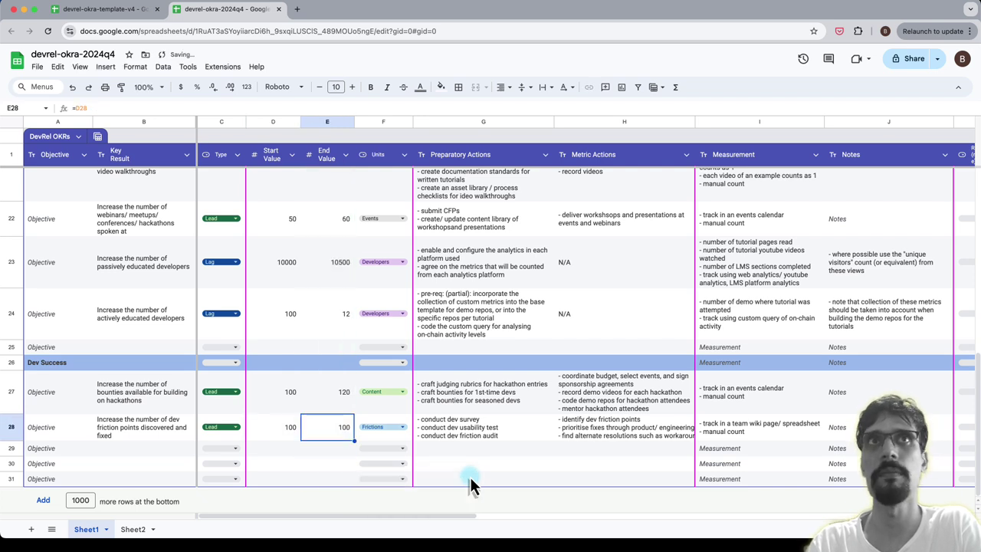
pyautogui.click(110, 107)
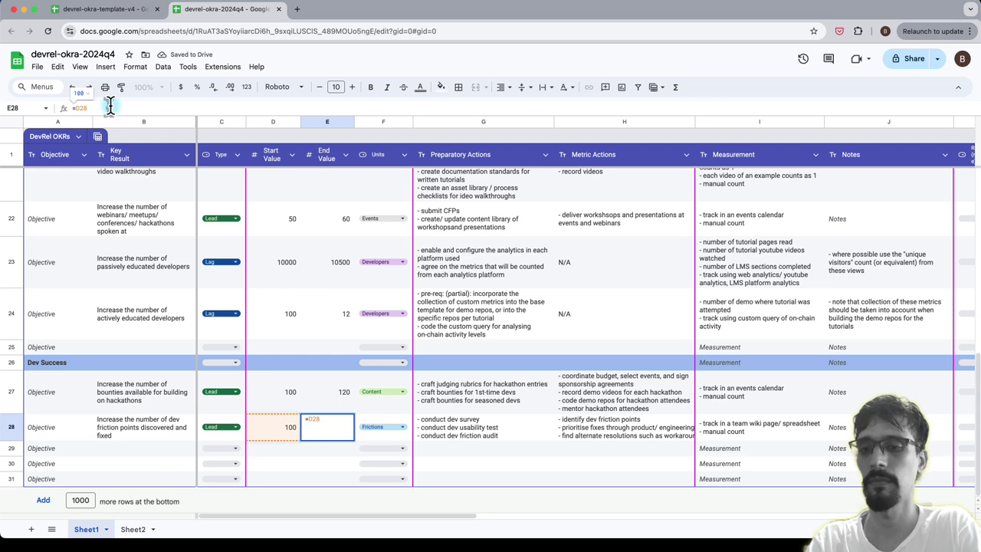
pyautogui.write('*1.24')
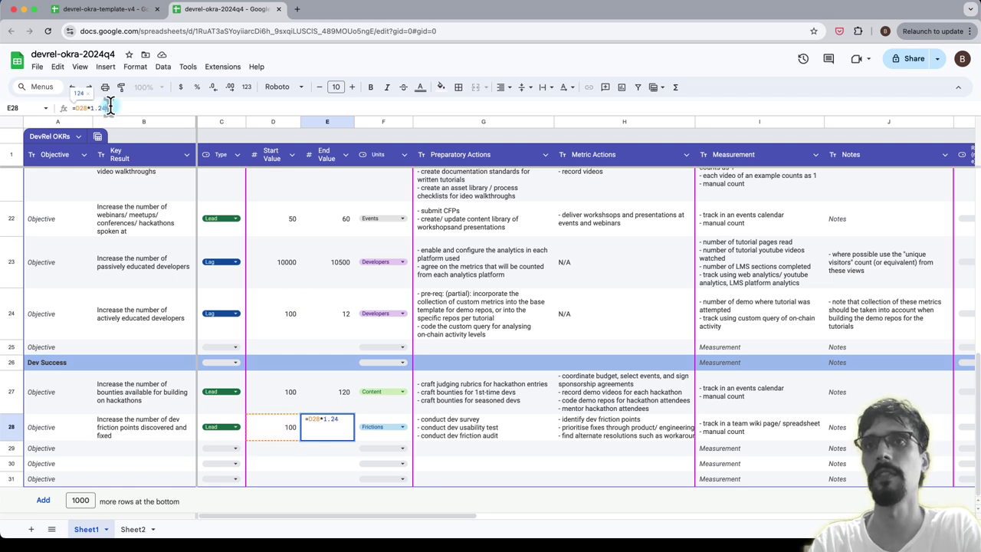
pyautogui.press('Return')
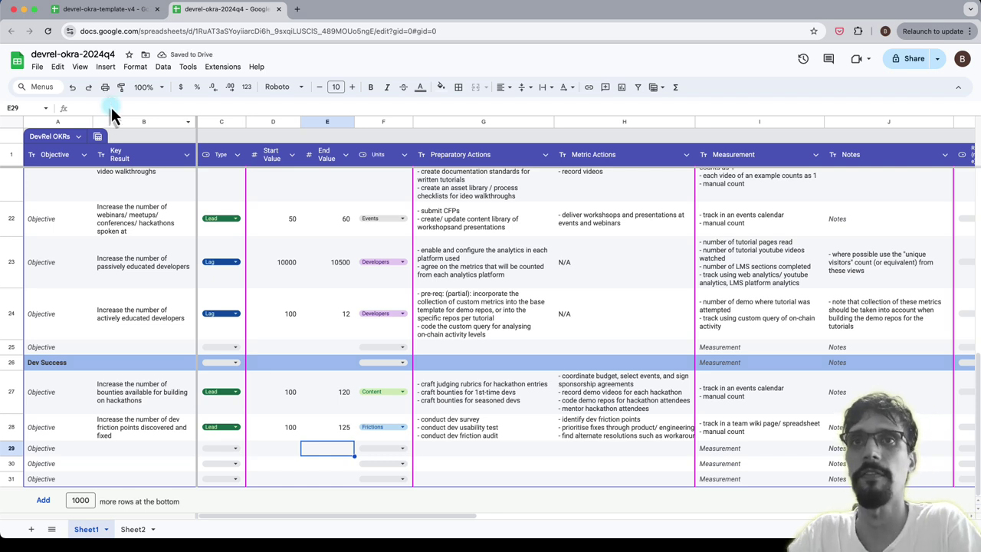
pyautogui.click(328, 435)
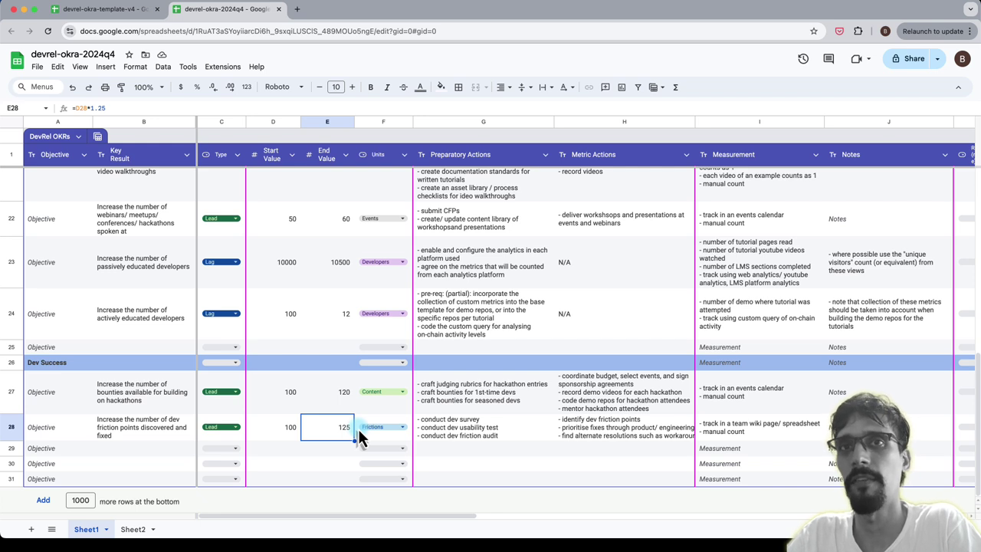
# Step: Insert "- each new firction point discovered counts as 1" as the first line of the measurement in I28
pyautogui.doubleClick(723, 436)
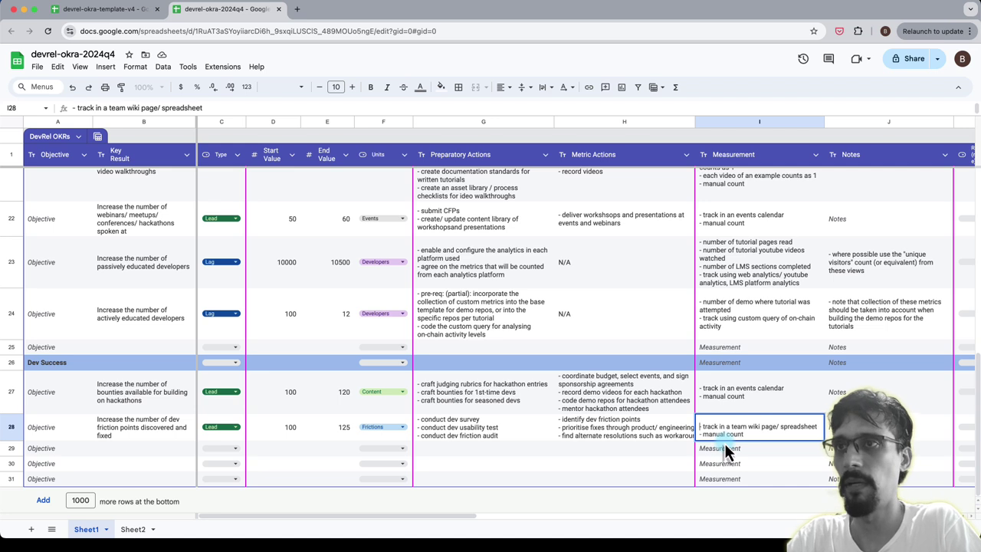
pyautogui.hotkey('alt', 'Return')
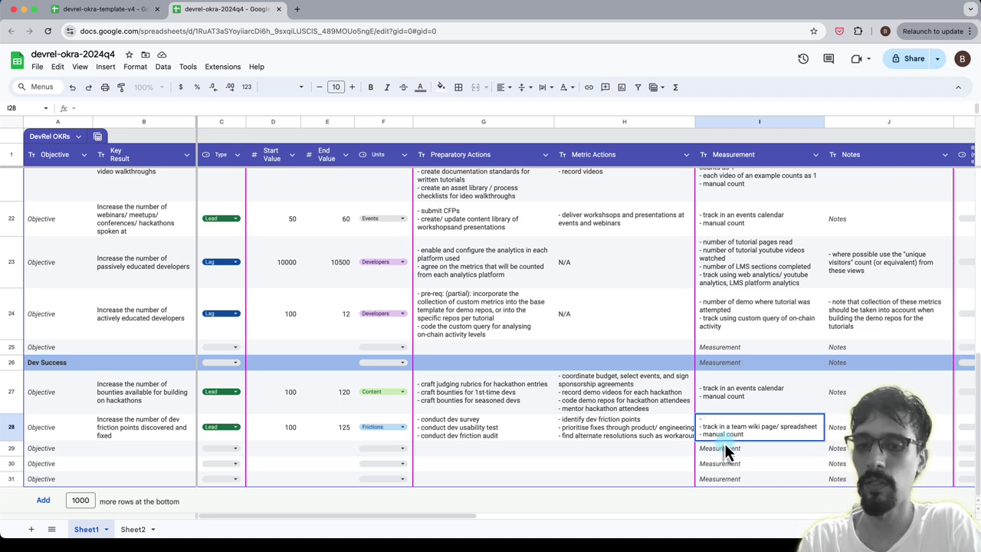
pyautogui.write('- each new firc')
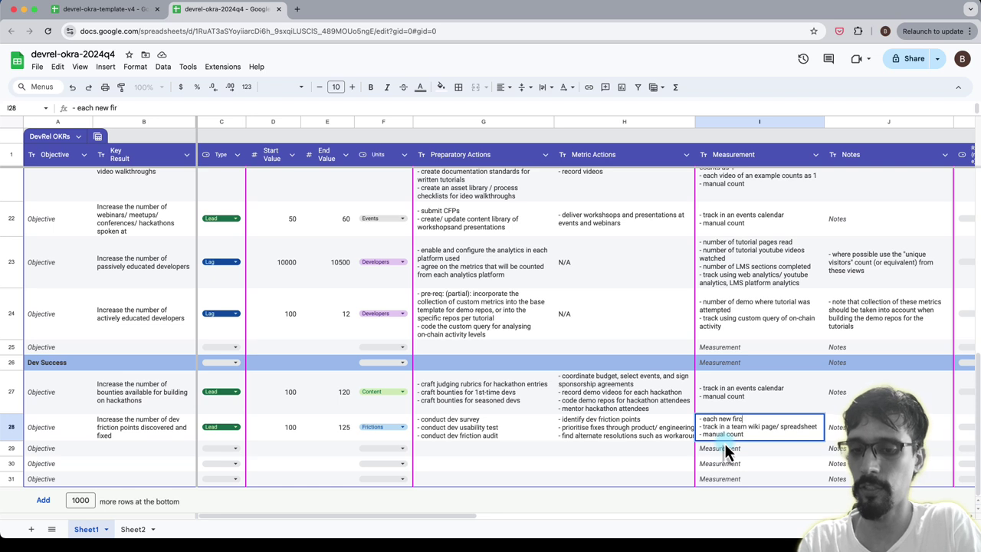
pyautogui.write('tion point discove')
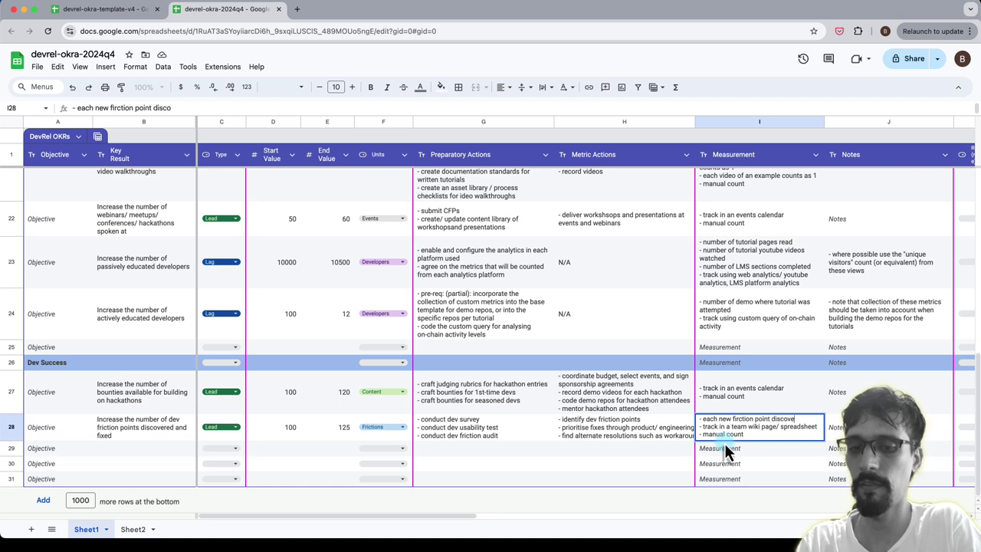
pyautogui.write('red cou')
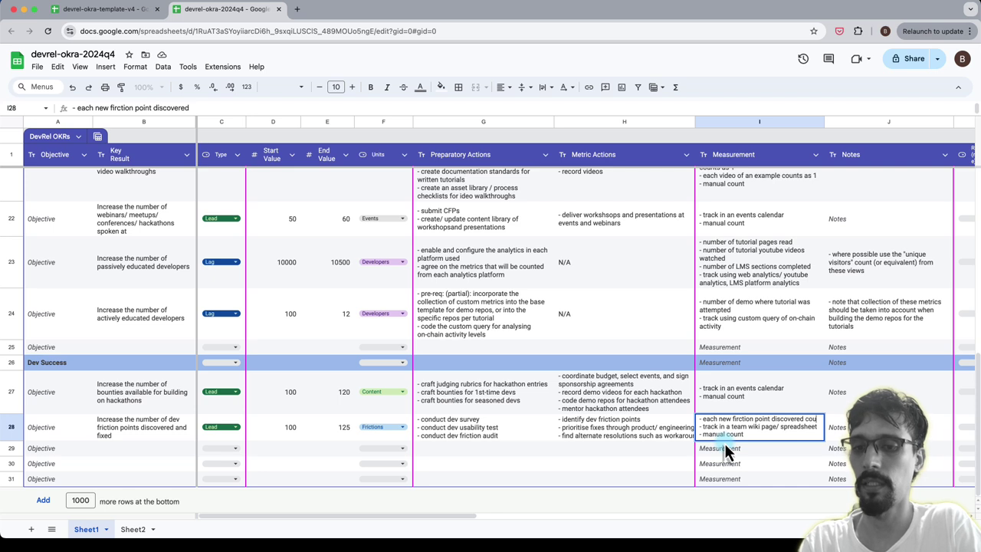
pyautogui.write('nts as 1')
pyautogui.hotkey('alt', 'Return')
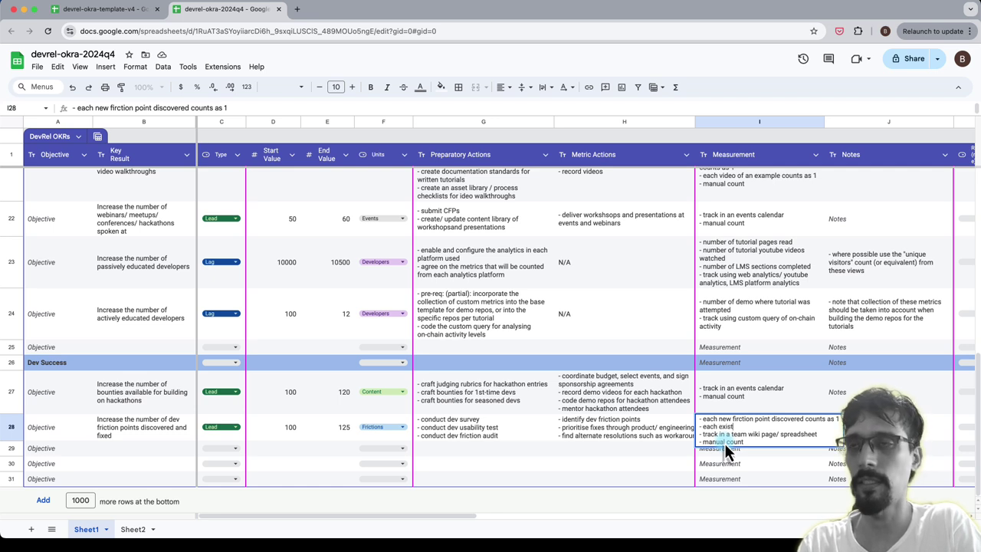
# Step: Add "- each existing friction point fixed/ removed counts as 1" as the second line of the measurement in I28
pyautogui.write('- each existing friction')
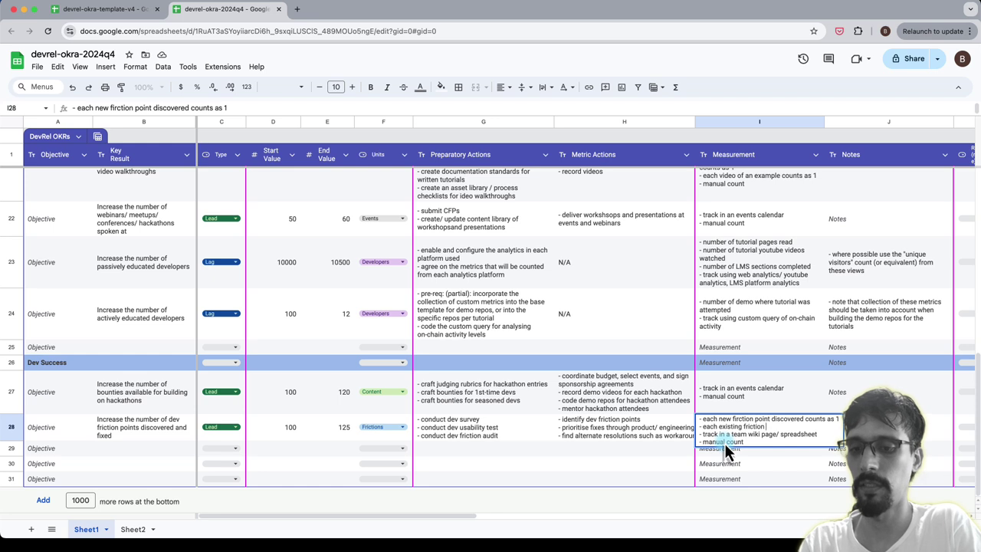
pyautogui.write(' point')
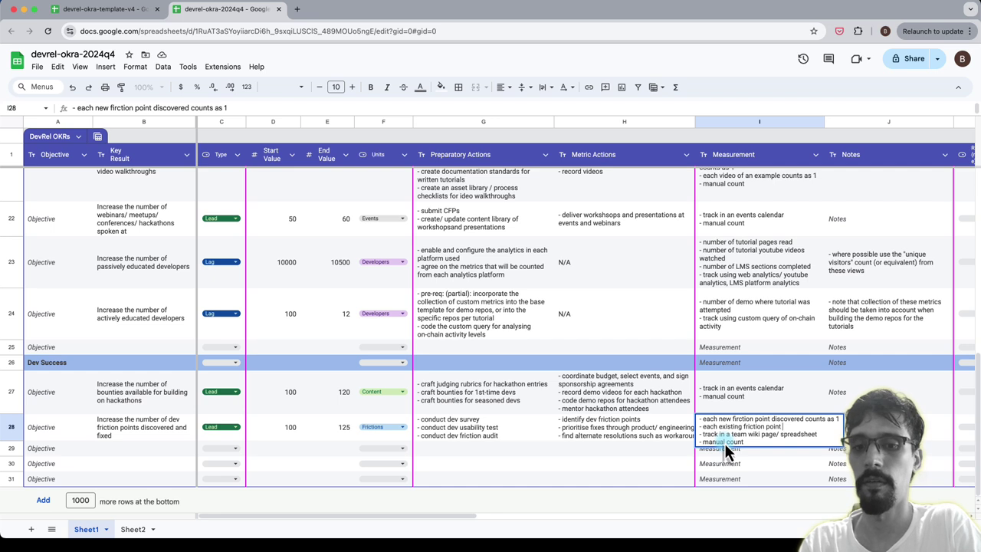
pyautogui.write(' fixed/')
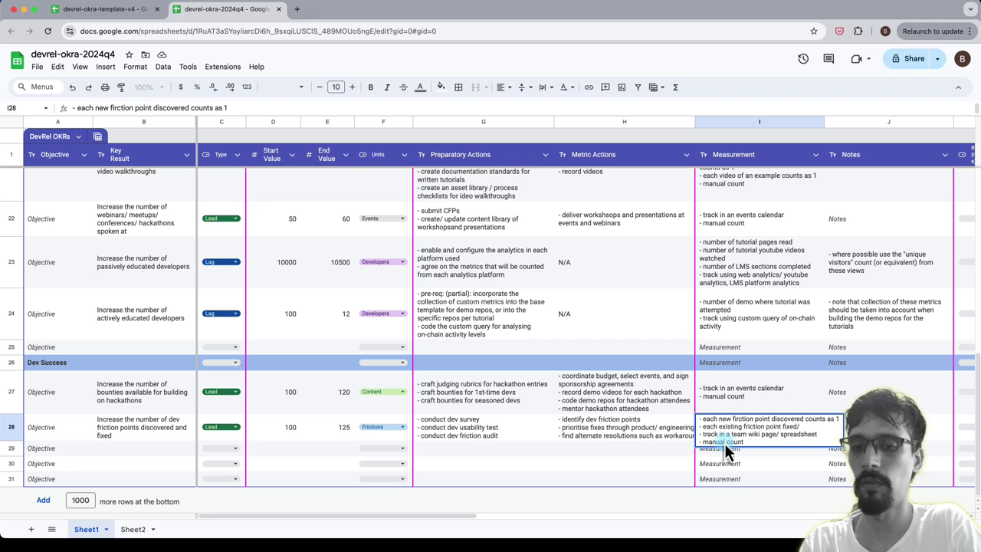
pyautogui.write(' removed')
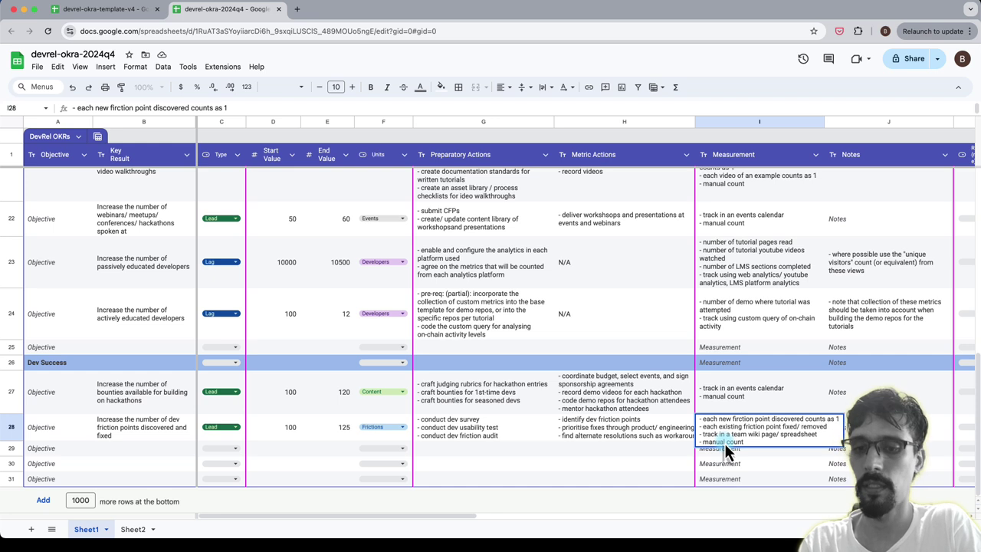
pyautogui.write(' counts as 1')
pyautogui.press('Return')
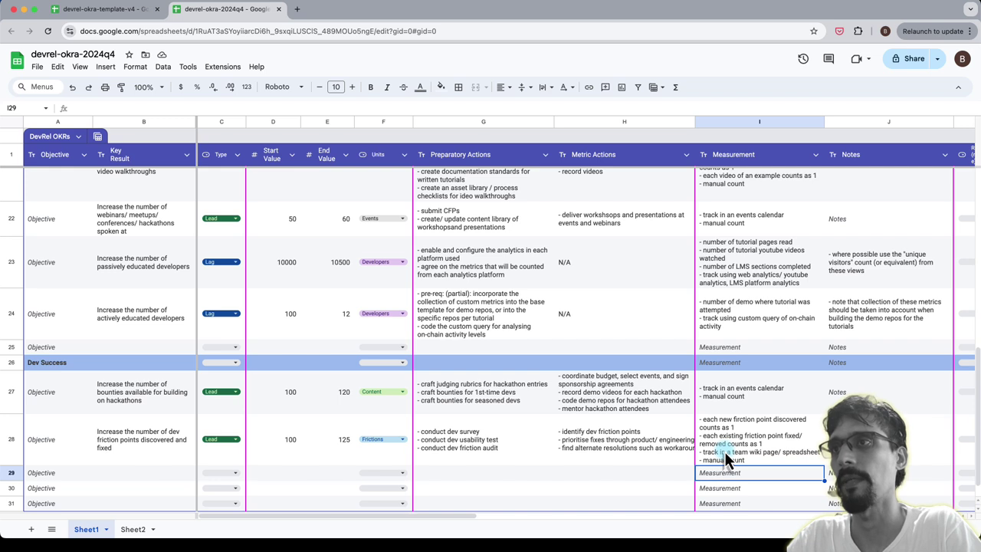
# Step: Correct the misspelled "firction" to "friction" in the first line of I28
pyautogui.click(739, 425)
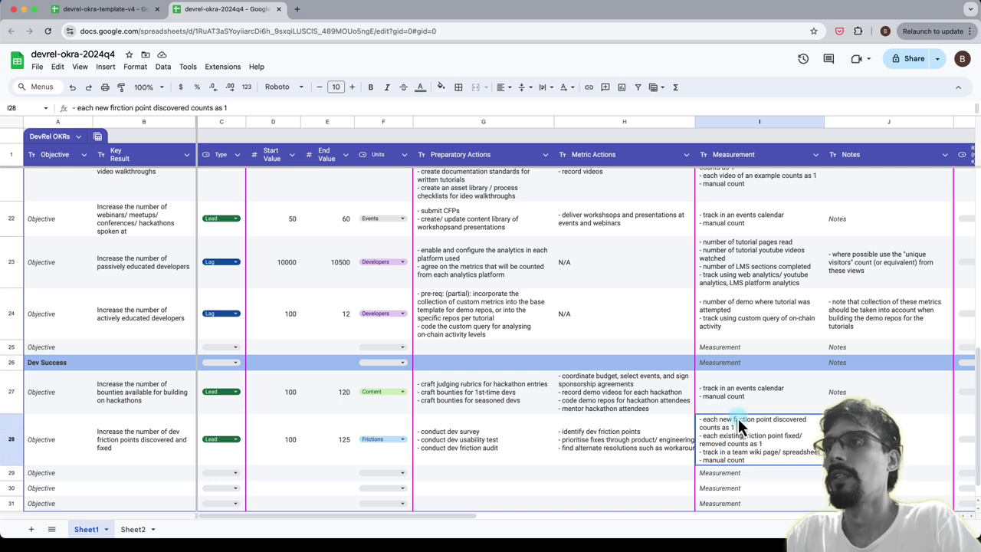
pyautogui.doubleClick(740, 425)
pyautogui.press('BackSpace')
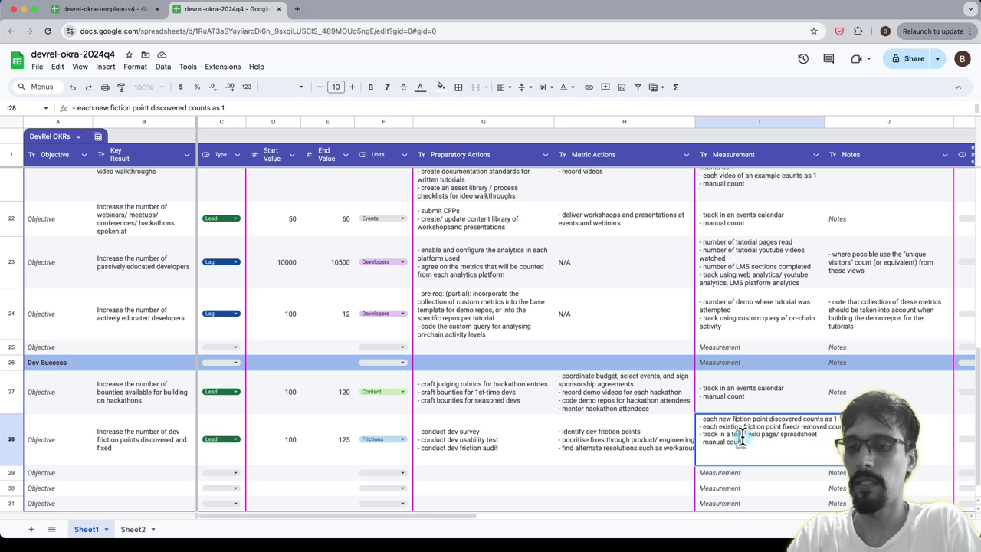
pyautogui.write('r')
pyautogui.press('Return')
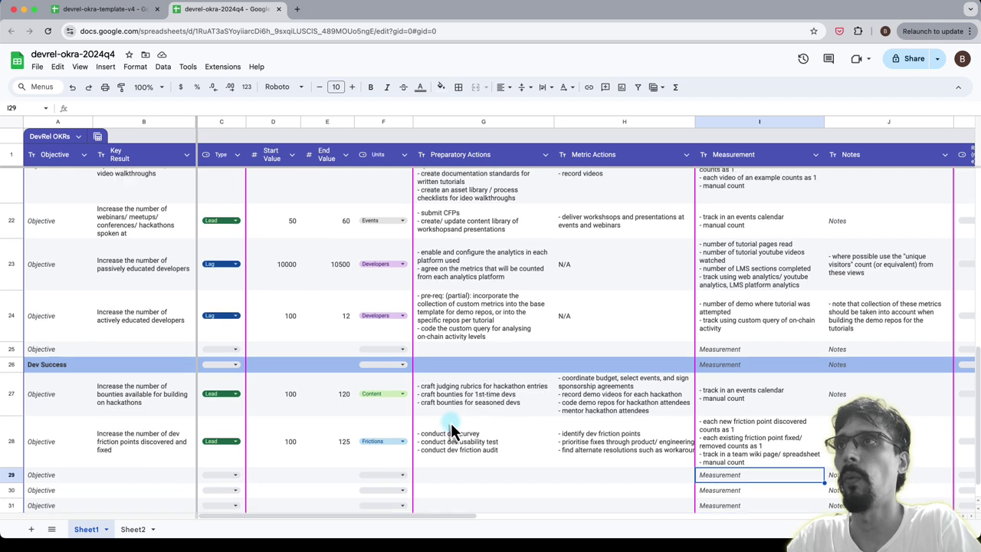
# Step: Set the end value in E24 for actively educated developers to the formula =D24*1.2
pyautogui.scroll(1, 453, 432)
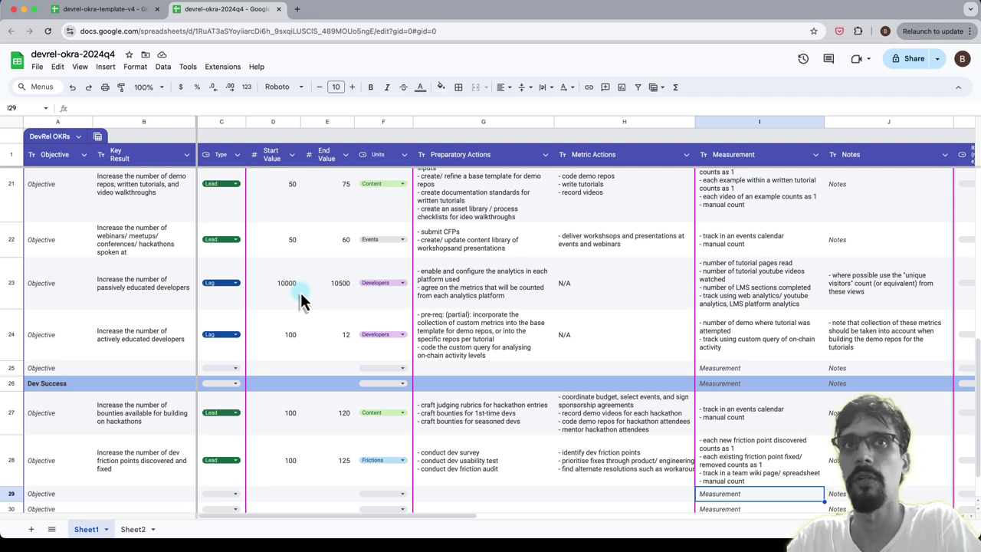
pyautogui.click(347, 343)
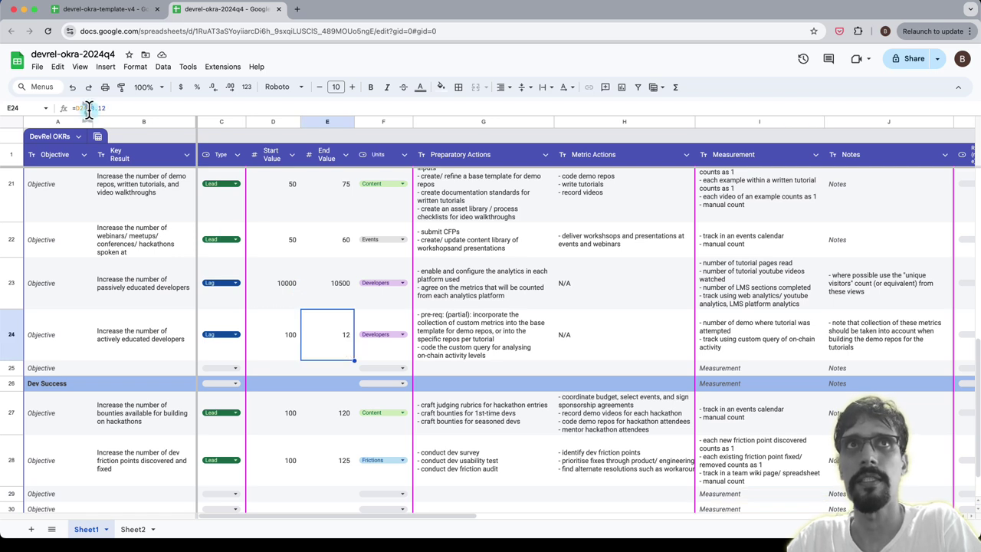
pyautogui.click(148, 107)
pyautogui.press('BackSpace')
pyautogui.press('BackSpace')
pyautogui.press('BackSpace')
pyautogui.press('BackSpace')
pyautogui.write('1.2')
pyautogui.press('Return')
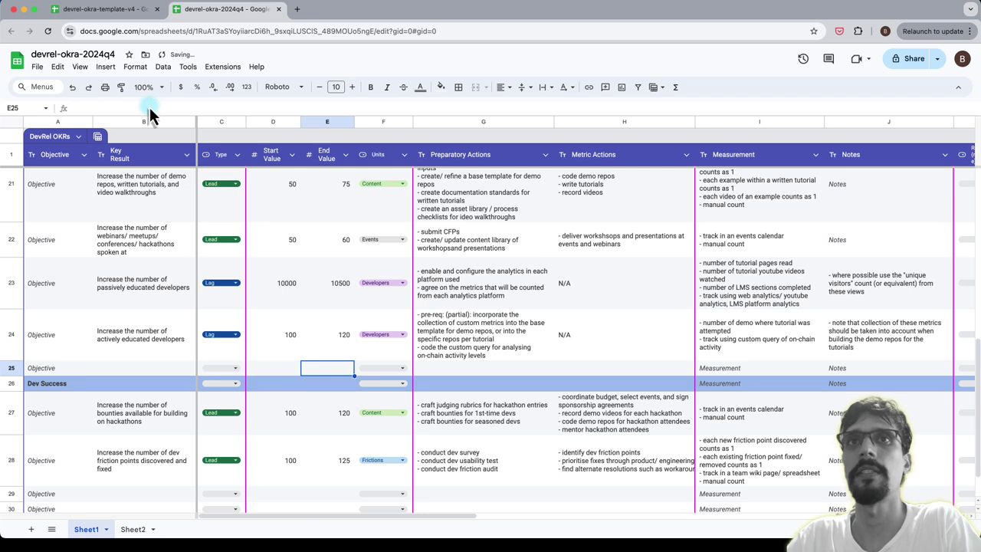
# Step: Raise the end value target in E24 for actively educated developers with the formula =D24*1.3
pyautogui.click(151, 351)
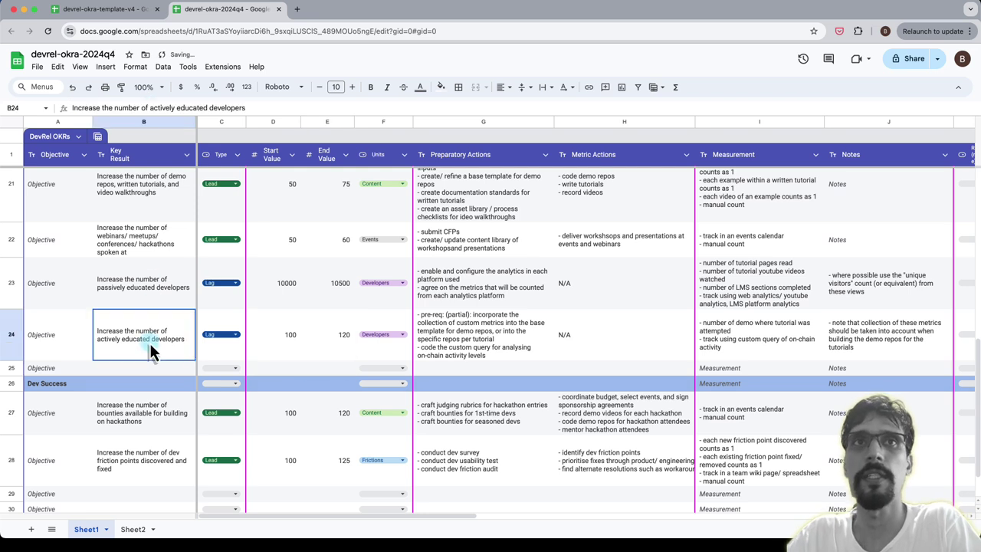
pyautogui.click(297, 348)
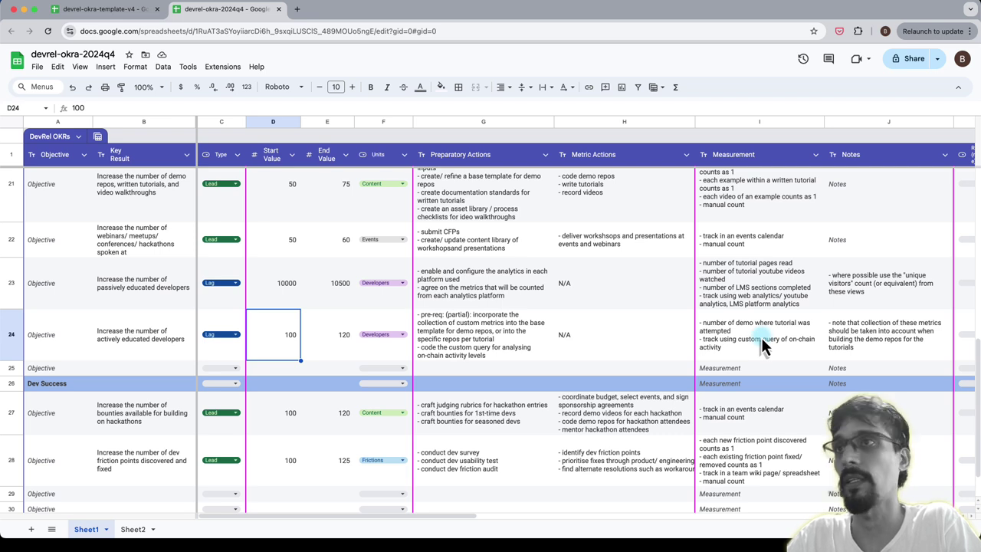
pyautogui.click(331, 342)
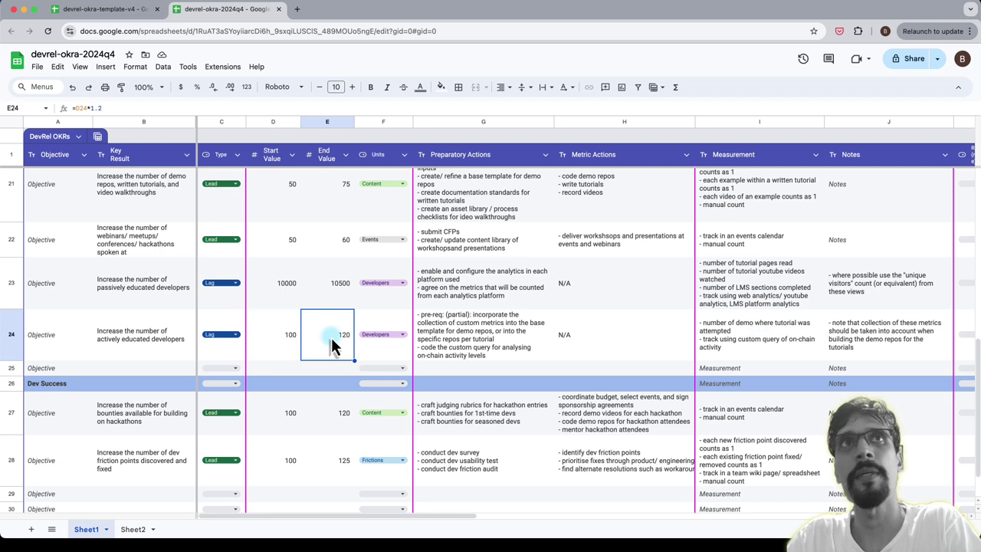
pyautogui.click(121, 111)
pyautogui.write('30')
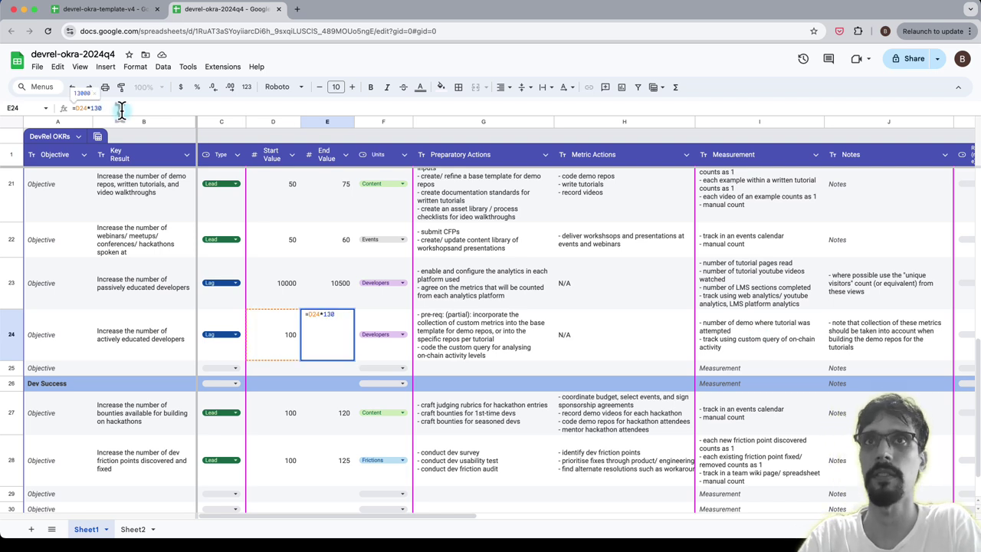
pyautogui.press('Return')
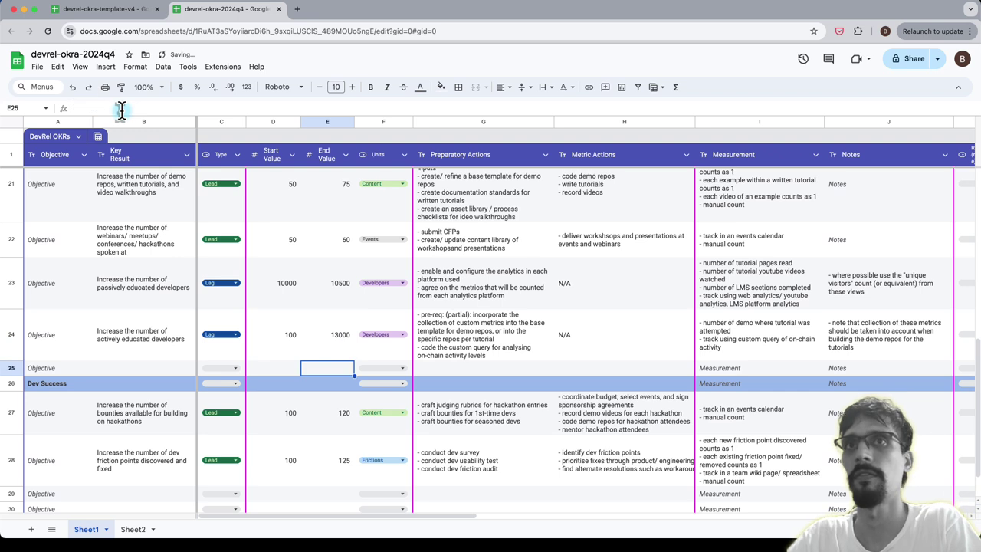
pyautogui.click(342, 330)
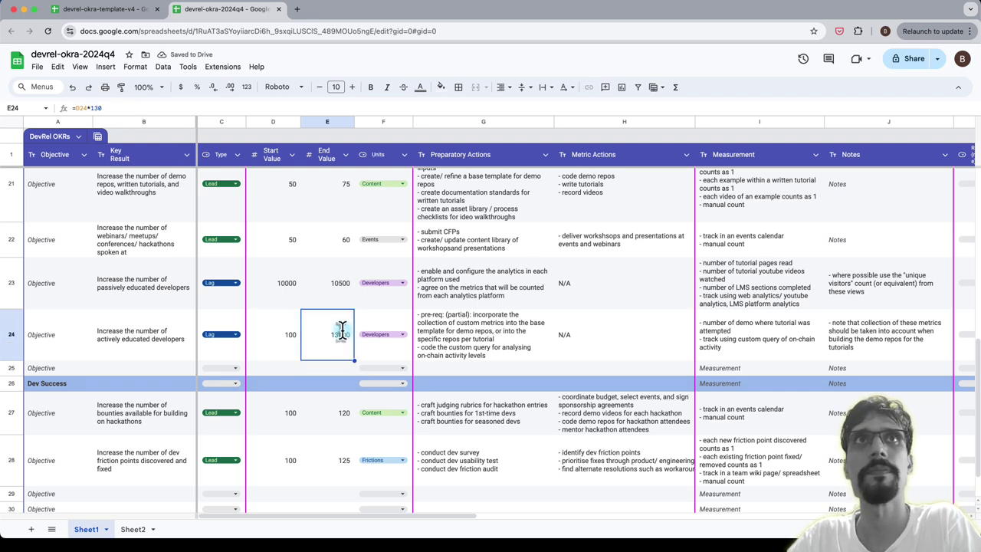
pyautogui.click(94, 107)
pyautogui.write('.')
pyautogui.press('Return')
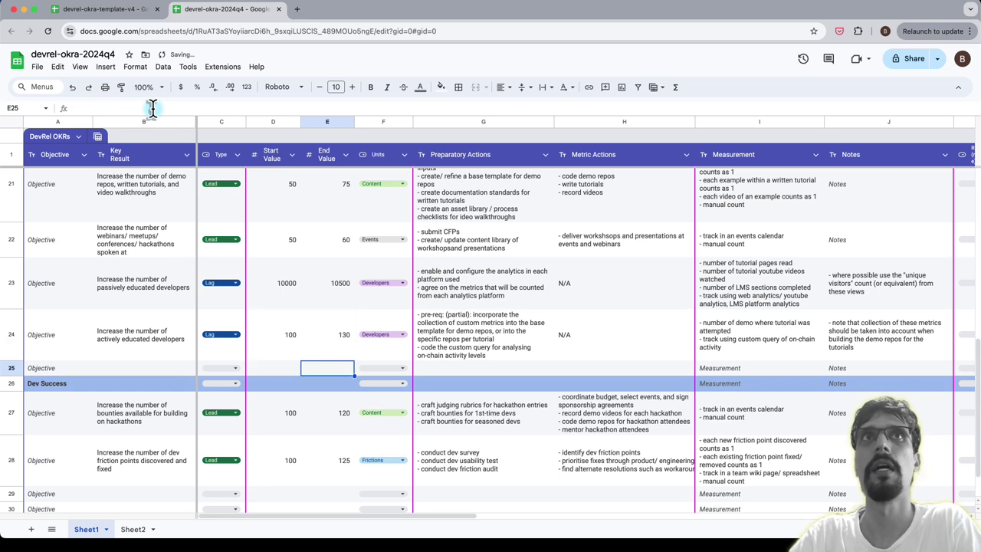
pyautogui.click(335, 344)
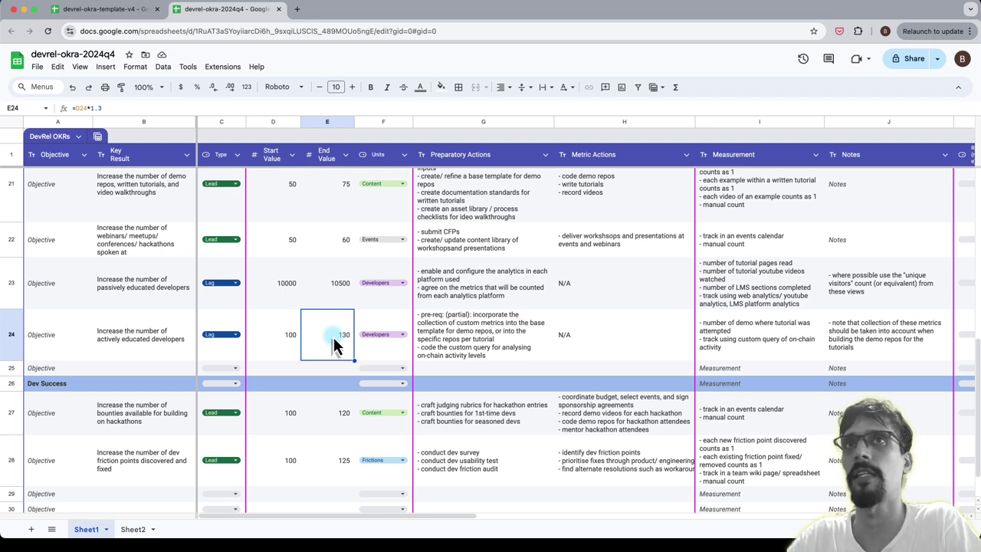
# Step: Review the measurements of the last two sections and select the entire row 28 on dev friction points
pyautogui.scroll(1, 334, 345)
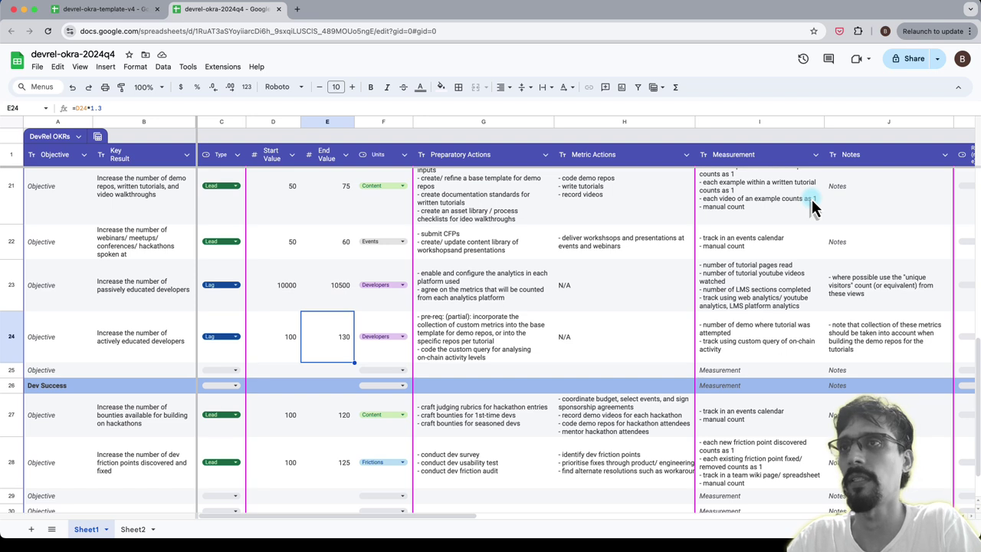
pyautogui.scroll(-1, 796, 422)
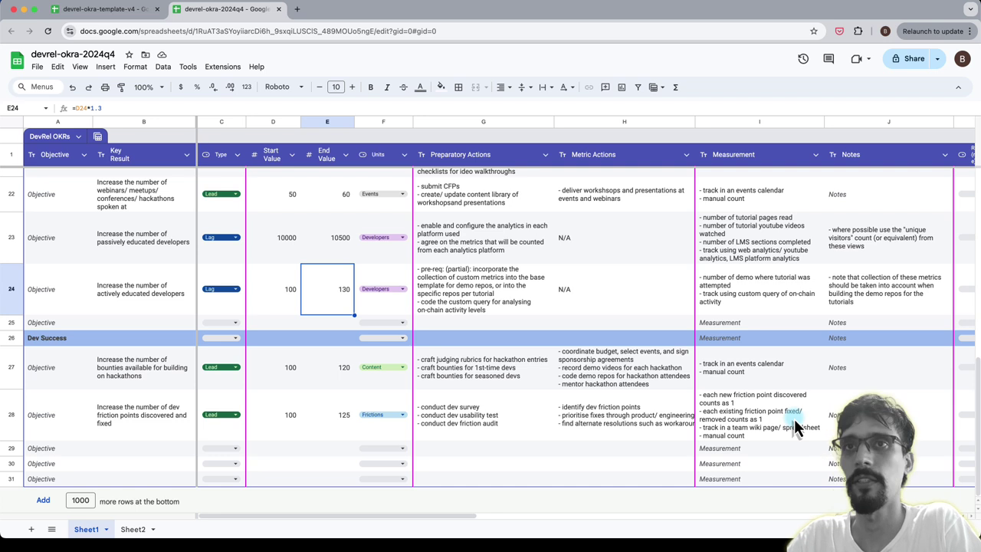
pyautogui.click(11, 423)
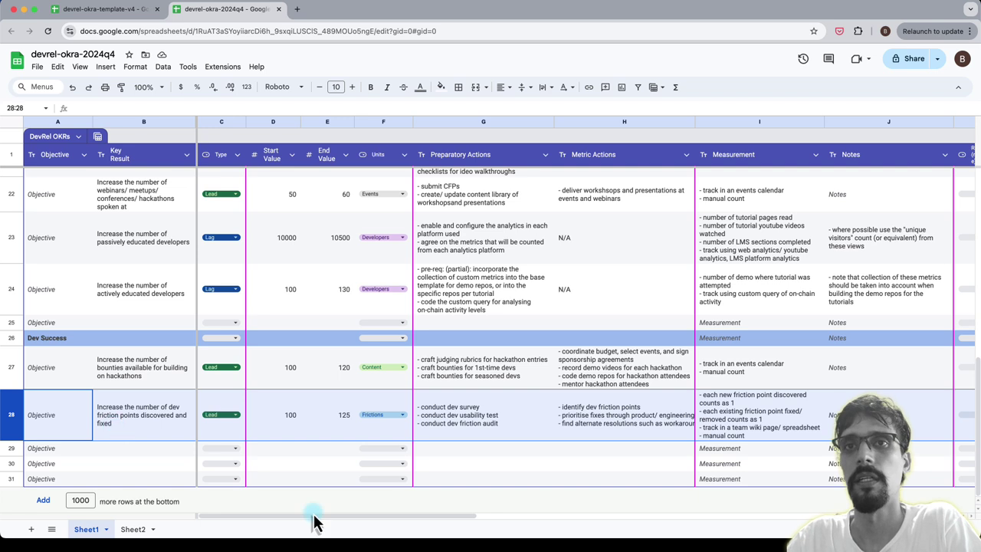
# Step: Widen the four RACI columns K to N together so each role name in their headers fits on a single line
pyautogui.scroll(4, 853, 277)
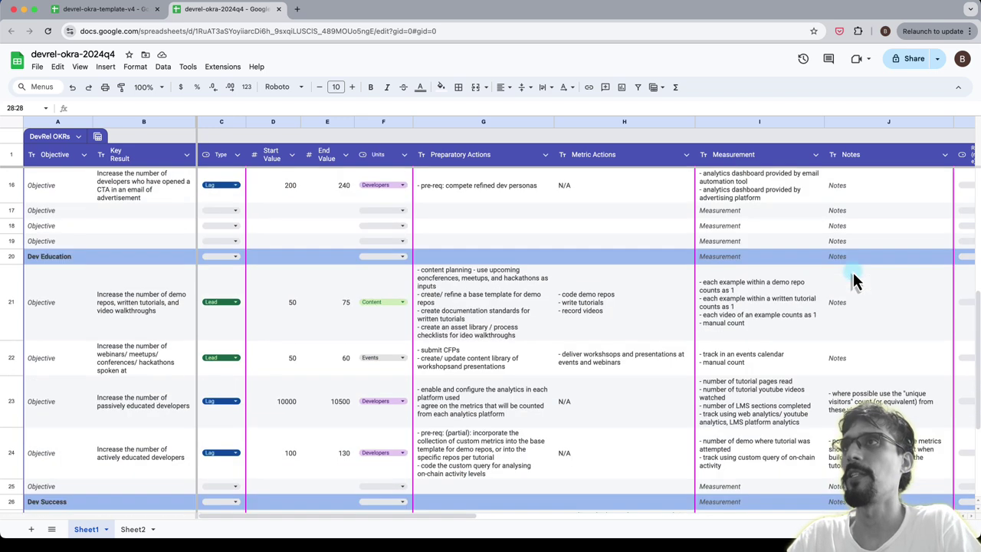
pyautogui.scroll(1, 853, 275)
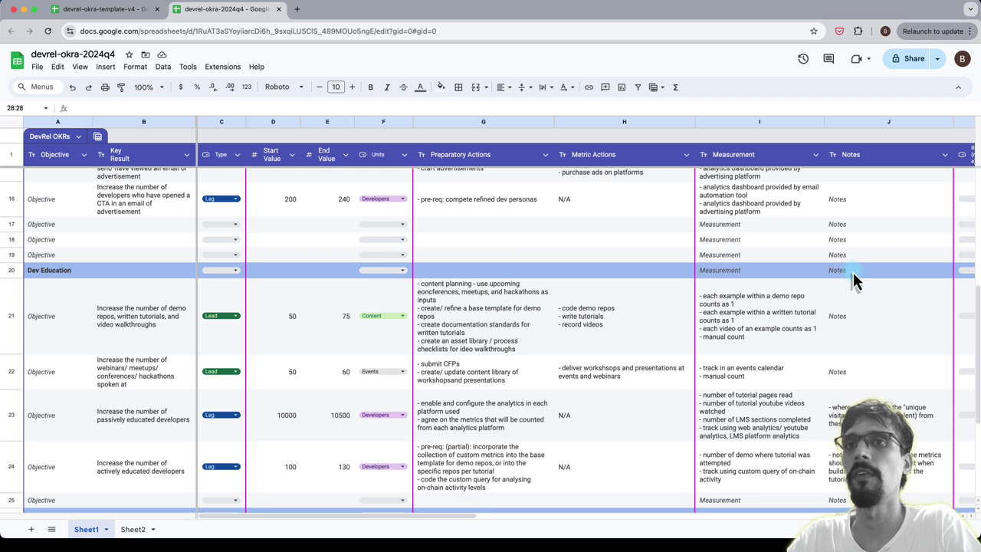
pyautogui.moveTo(387, 521); pyautogui.dragTo(486, 526)
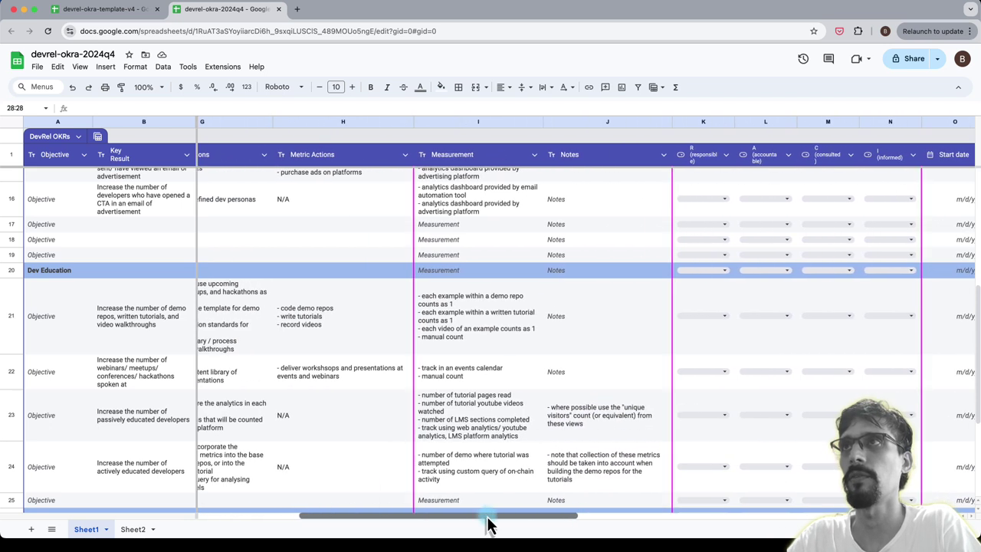
pyautogui.scroll(10, 813, 251)
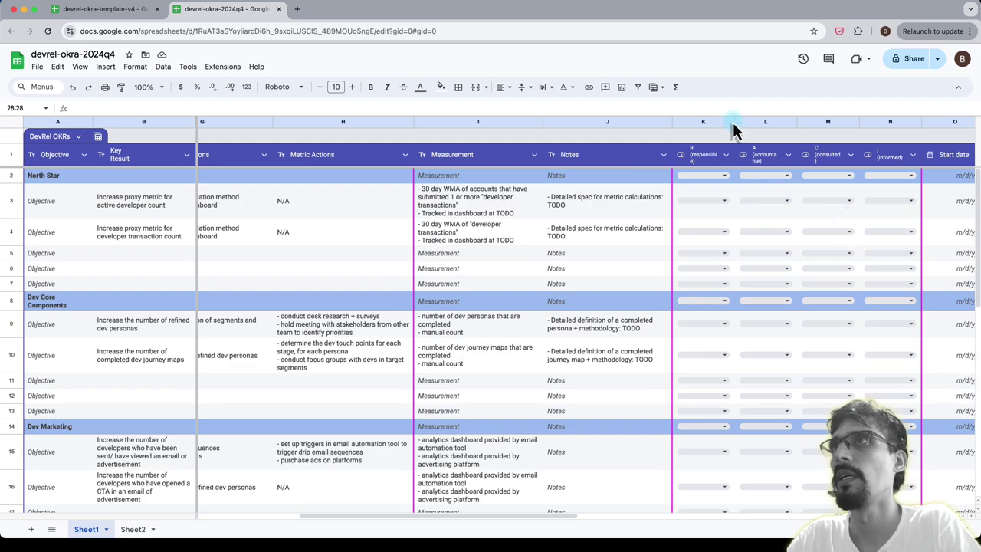
pyautogui.moveTo(728, 121); pyautogui.dragTo(928, 123)
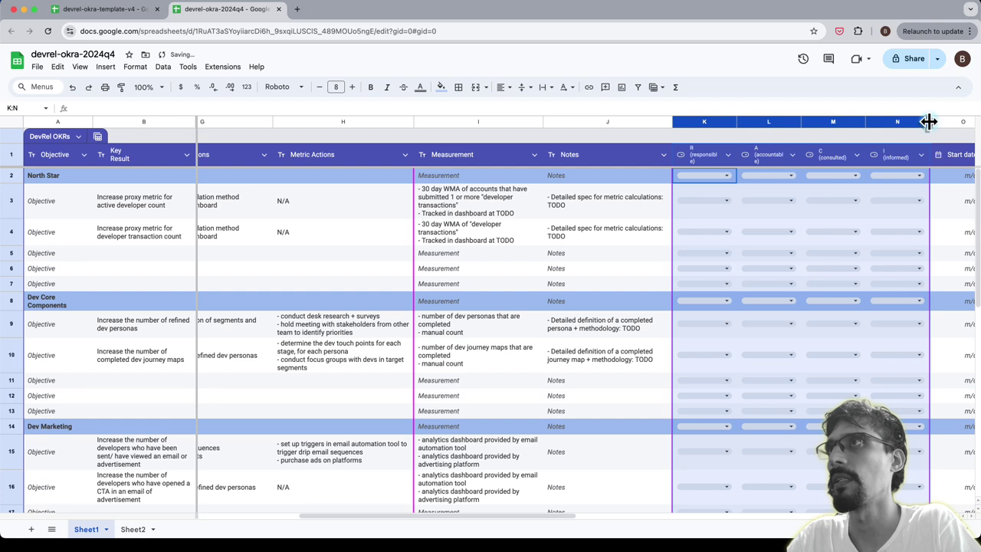
pyautogui.moveTo(928, 122); pyautogui.dragTo(933, 121)
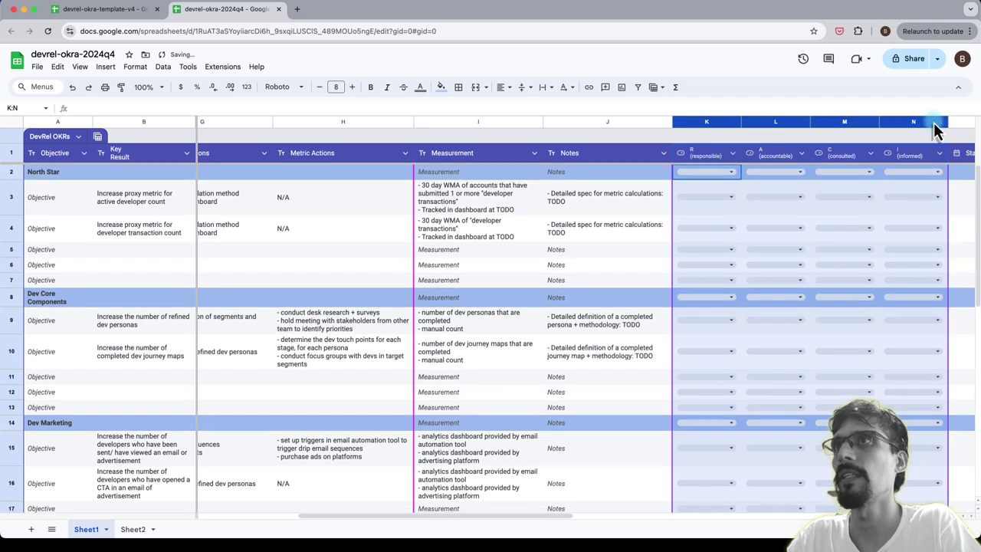